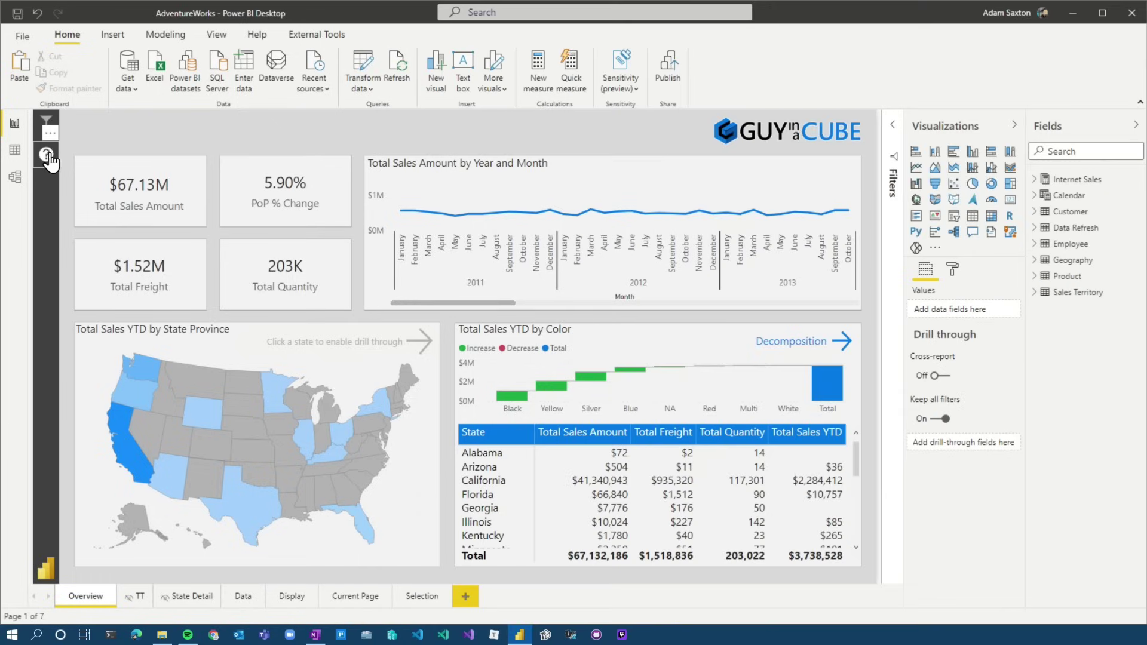
Show the help callouts over the Overview report page and dismiss them
{"action": "left_click", "coordinate": [49, 157], "text": "ctrl"}
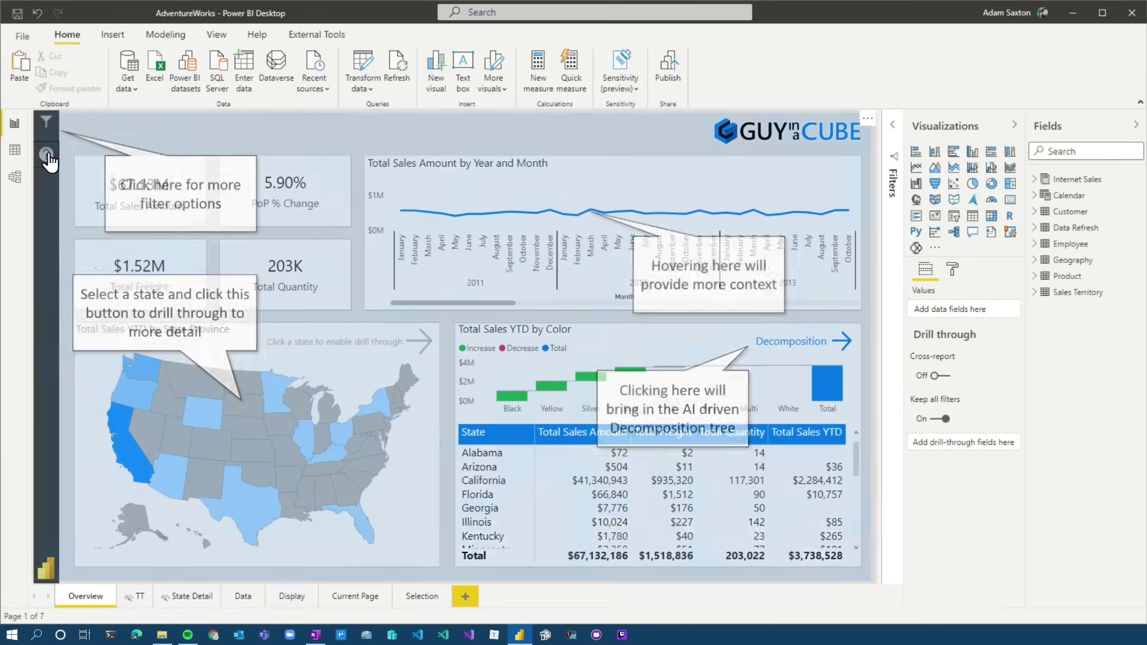
{"action": "left_click", "coordinate": [474, 313], "text": "ctrl"}
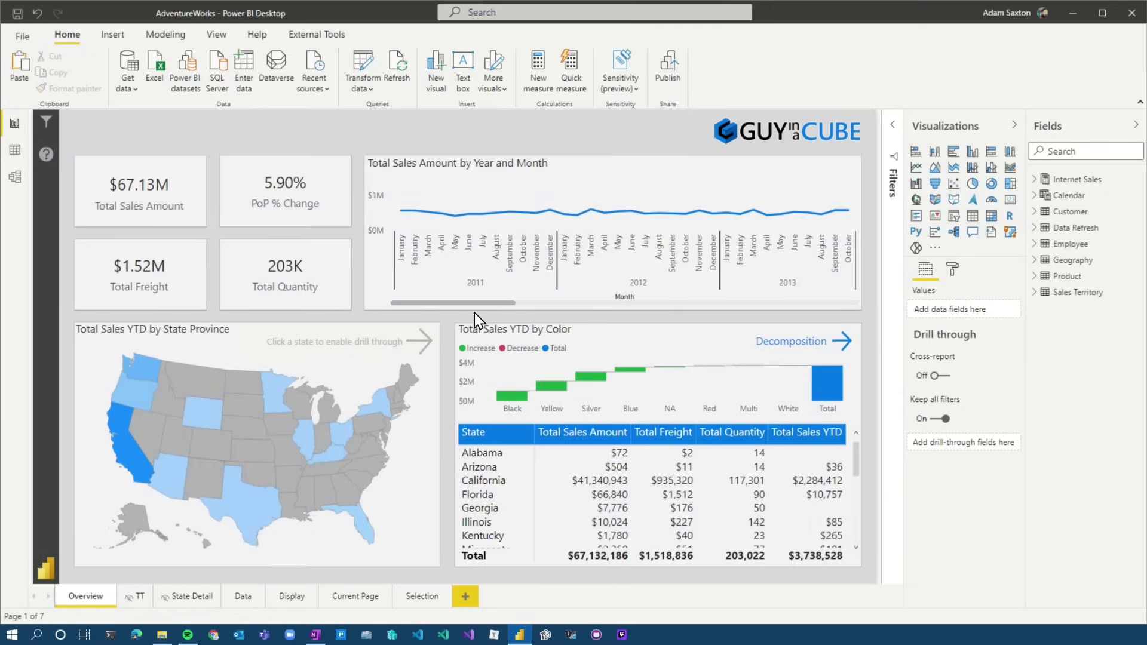
Try filtering the report to year 2016 in the slicer panel, clear the filter and close the panel
{"action": "left_click", "coordinate": [46, 121], "text": "ctrl"}
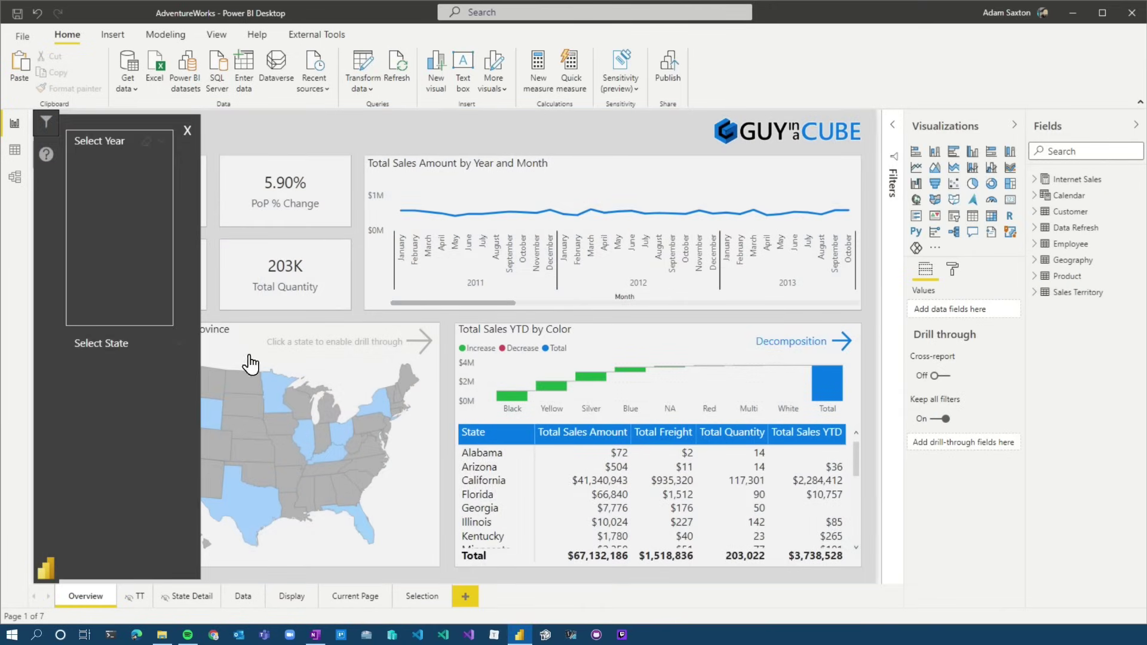
{"action": "left_click", "coordinate": [96, 218]}
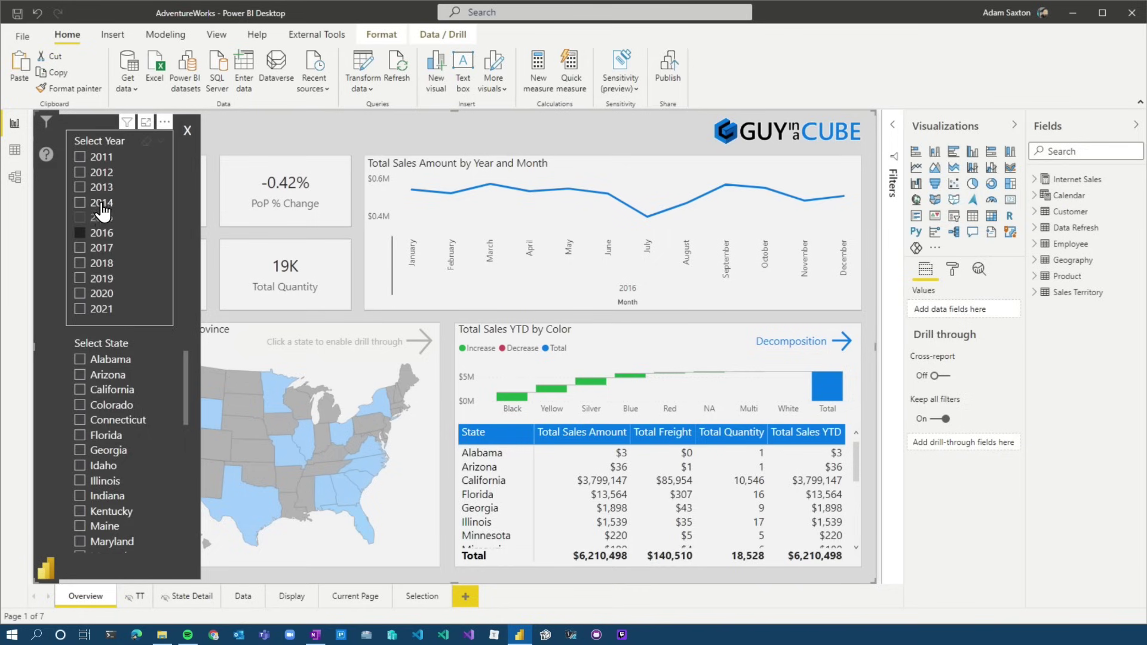
{"action": "left_click", "coordinate": [99, 233]}
{"action": "left_click", "coordinate": [185, 136], "text": "ctrl"}
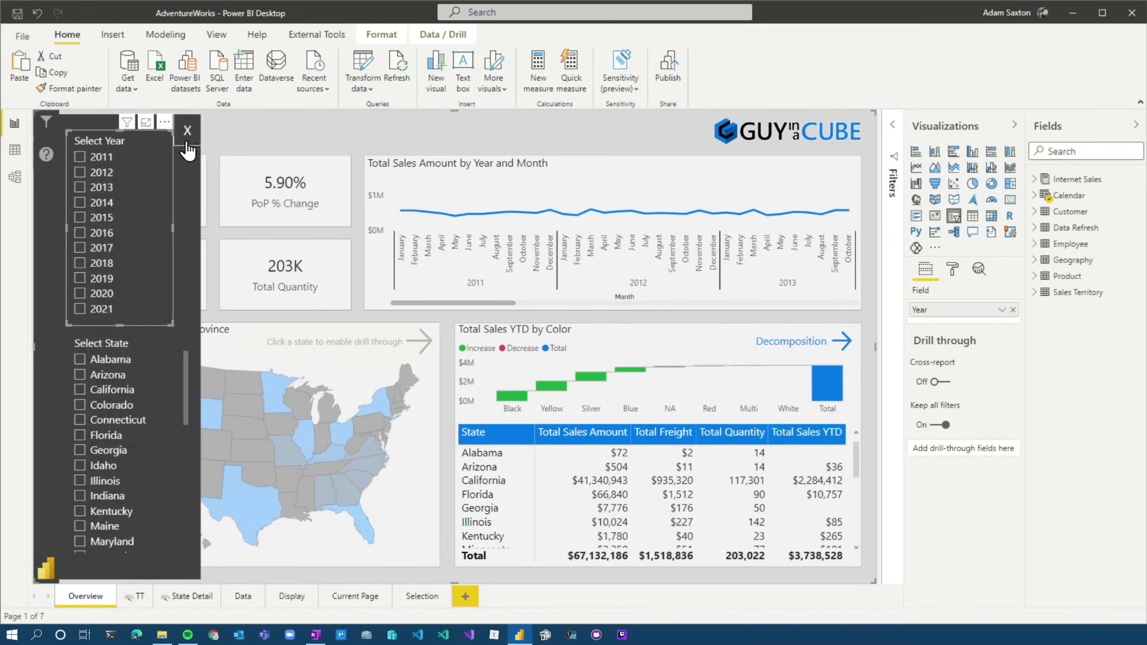
{"action": "left_click", "coordinate": [187, 136], "text": "ctrl"}
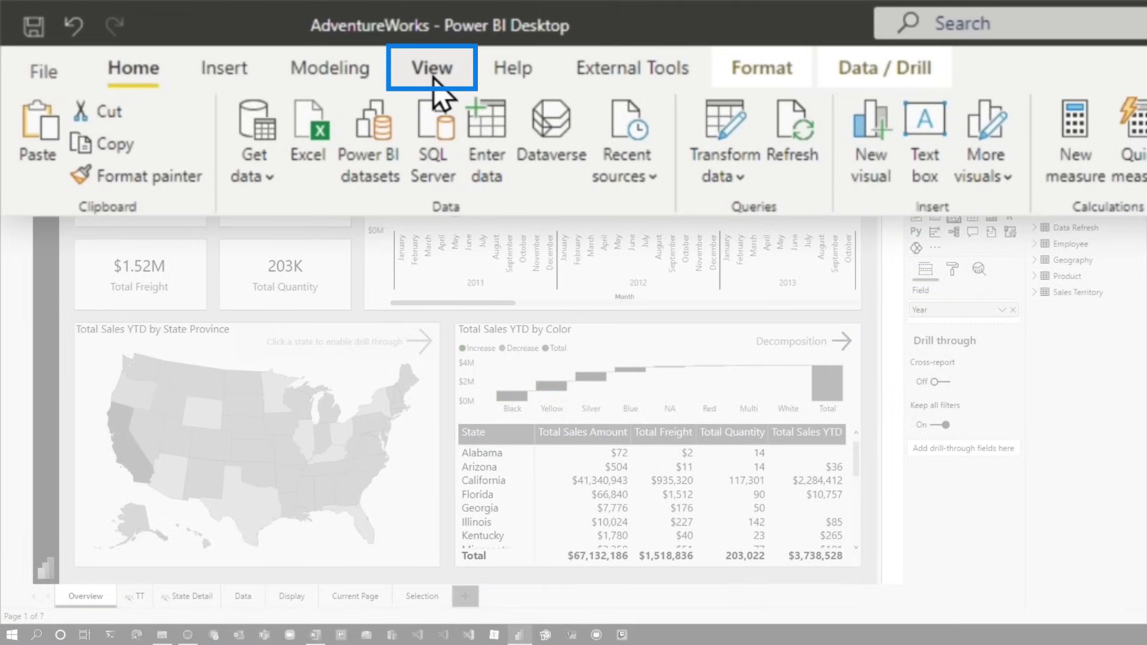
Display the Bookmarks and Selection panes beside the report
{"action": "left_click", "coordinate": [432, 72]}
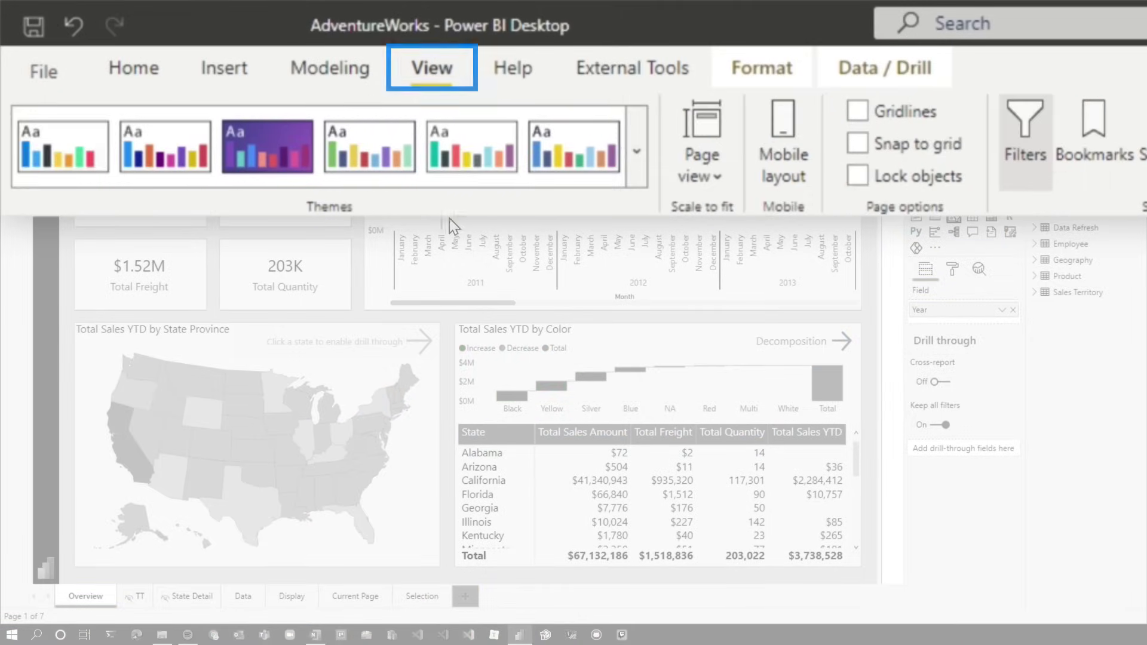
{"action": "left_click", "coordinate": [1004, 140]}
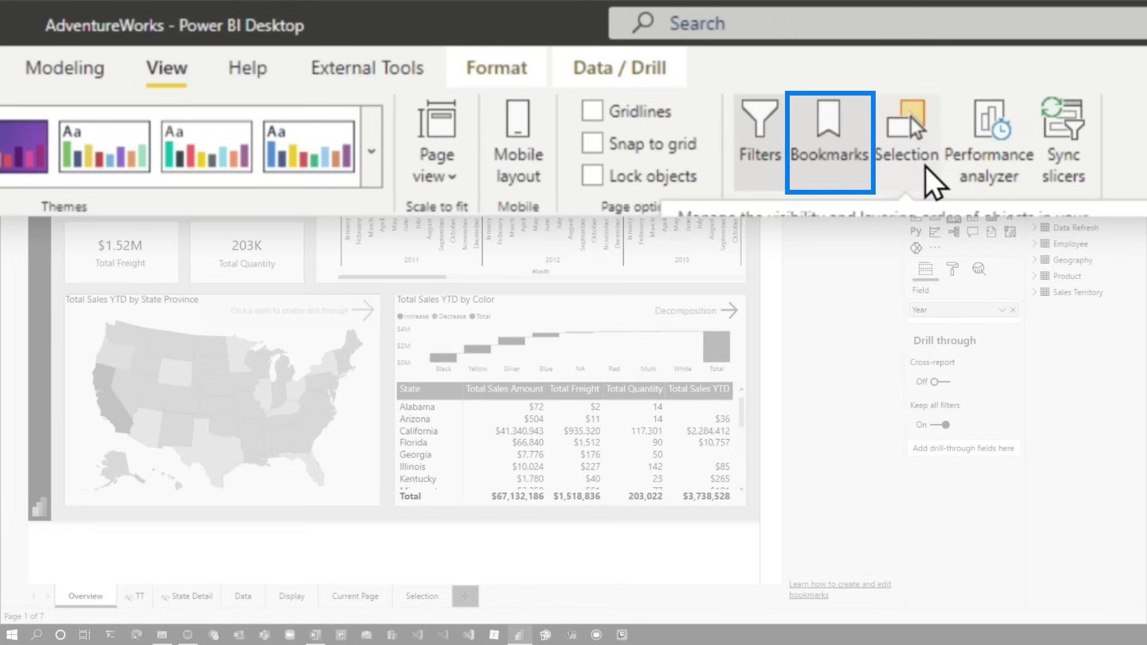
{"action": "left_click", "coordinate": [914, 150]}
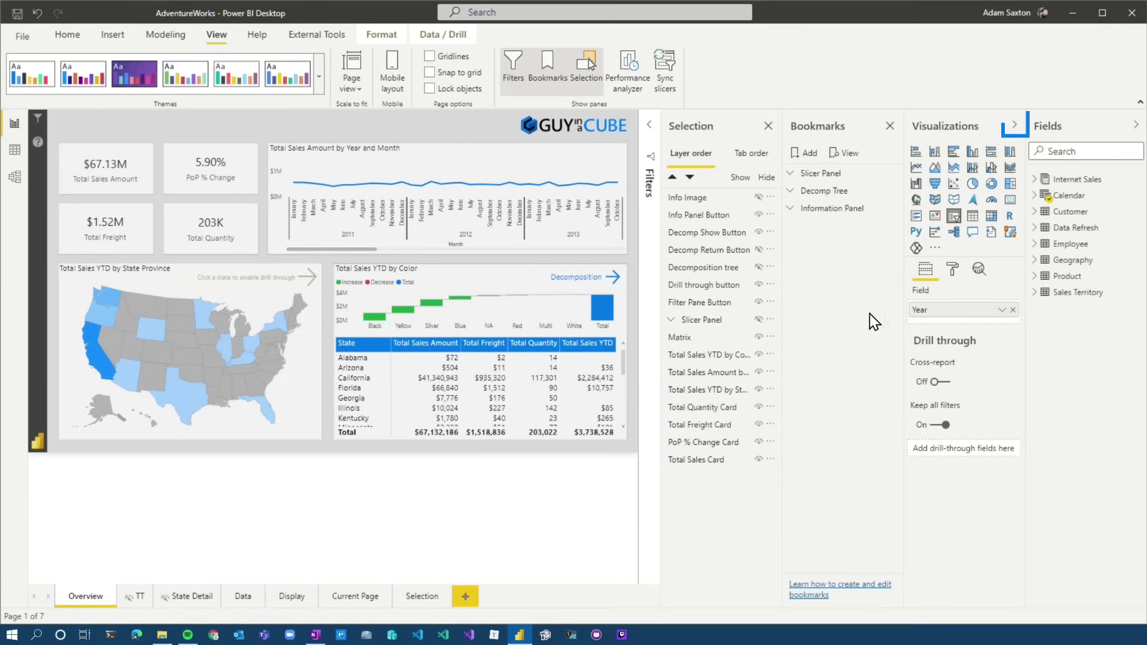
Collapse and re-expand the Visualizations, Fields, Bookmarks and Selection panes in turn
{"action": "left_click", "coordinate": [1012, 125]}
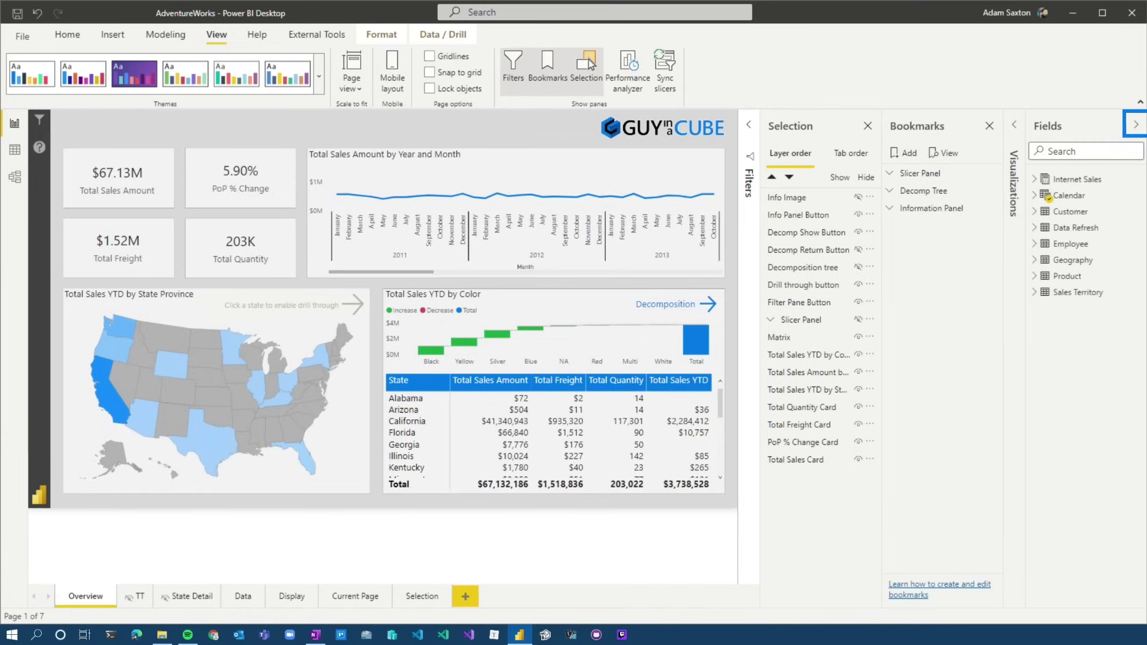
{"action": "left_click", "coordinate": [1134, 128]}
{"action": "left_click", "coordinate": [1112, 149]}
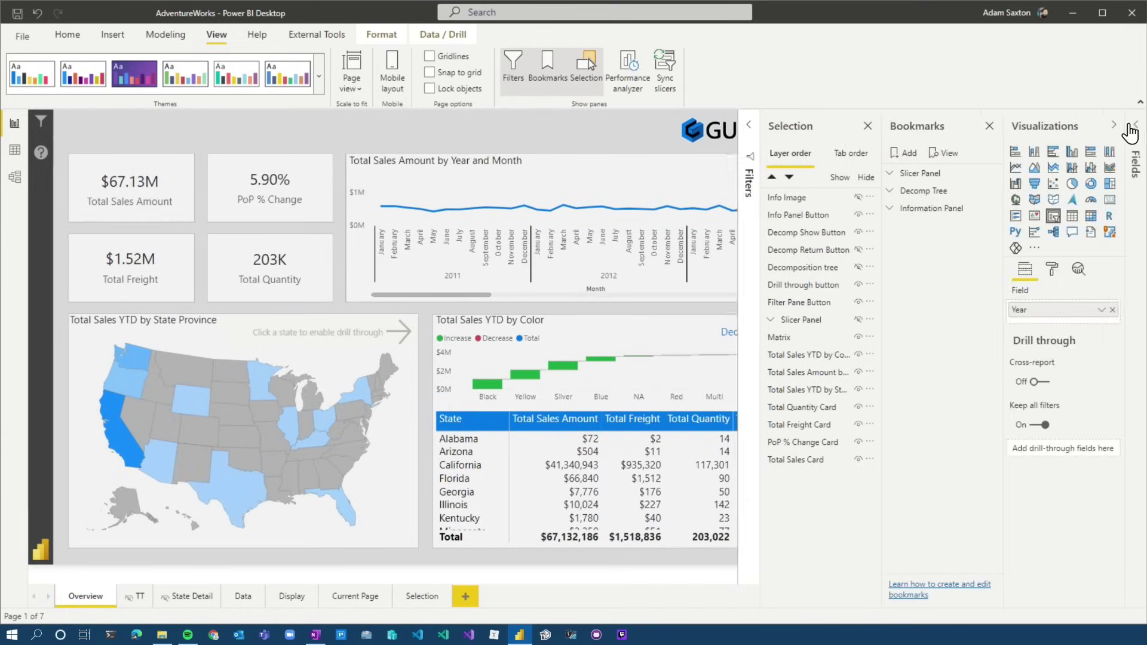
{"action": "left_click", "coordinate": [1137, 131]}
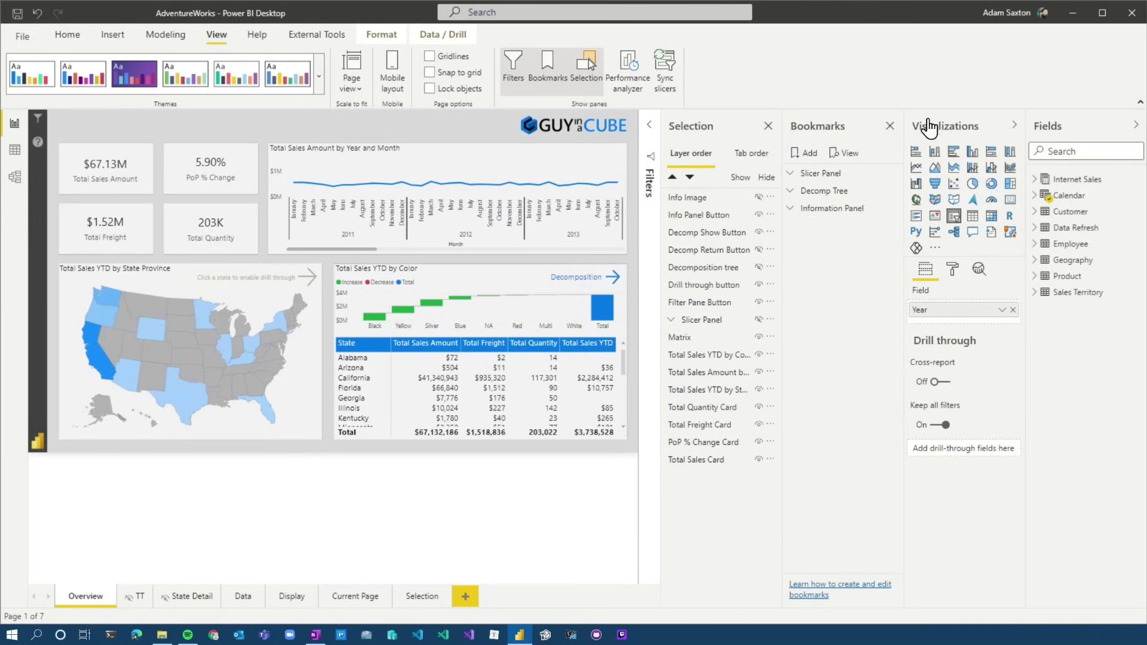
{"action": "left_click", "coordinate": [820, 128]}
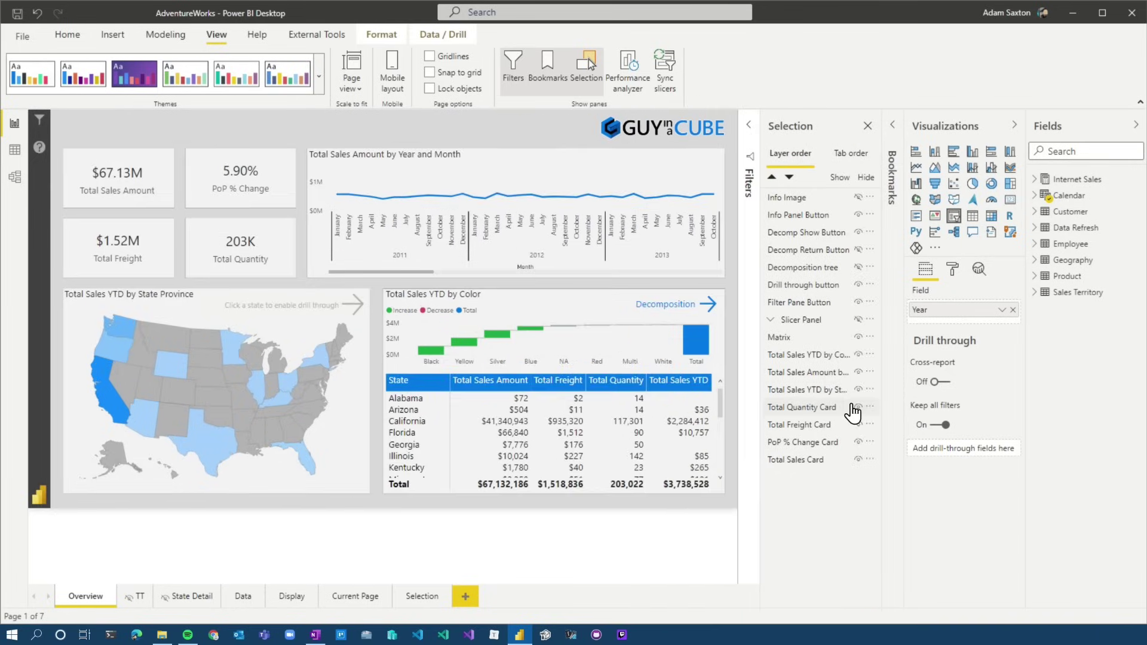
{"action": "left_click", "coordinate": [897, 163]}
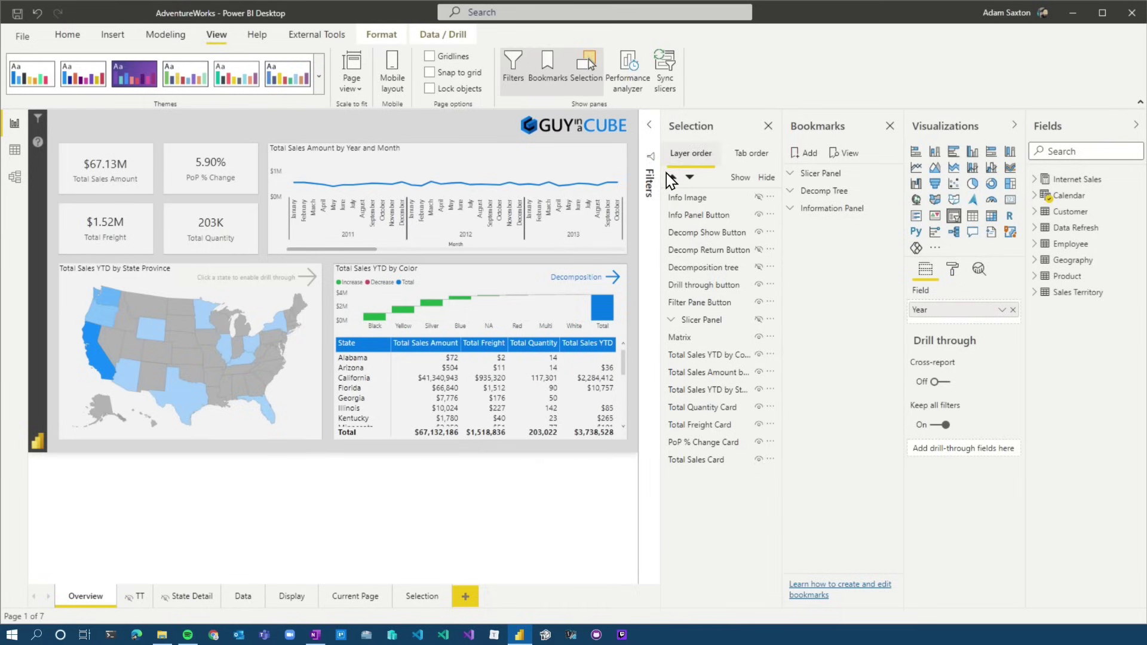
{"action": "left_click", "coordinate": [688, 128]}
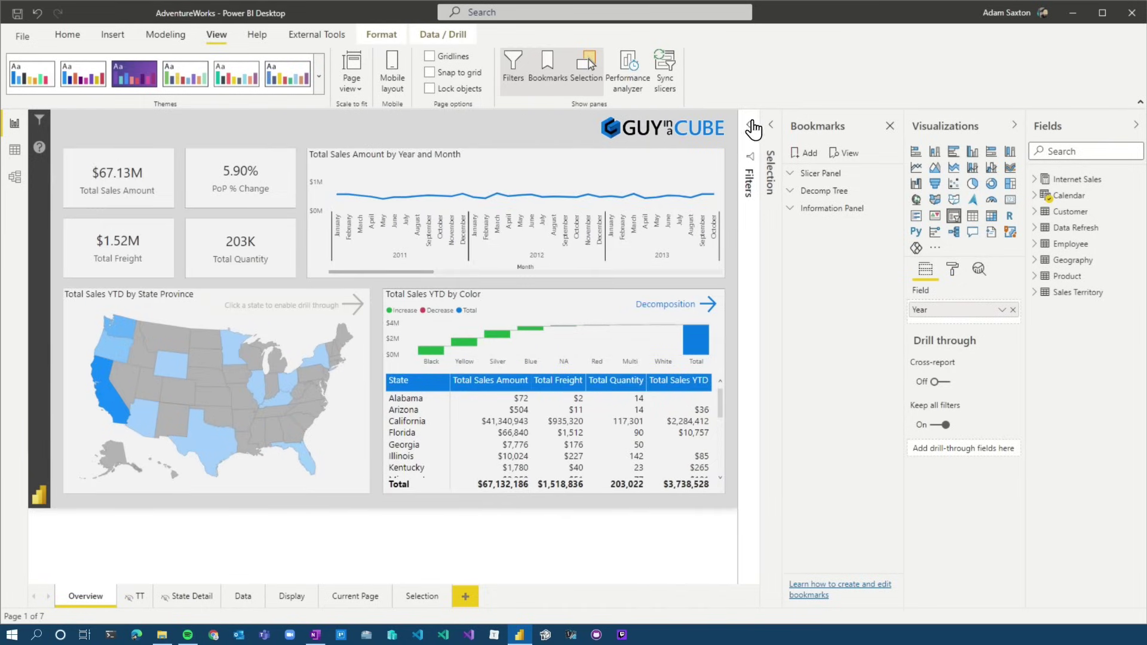
{"action": "left_click", "coordinate": [772, 130]}
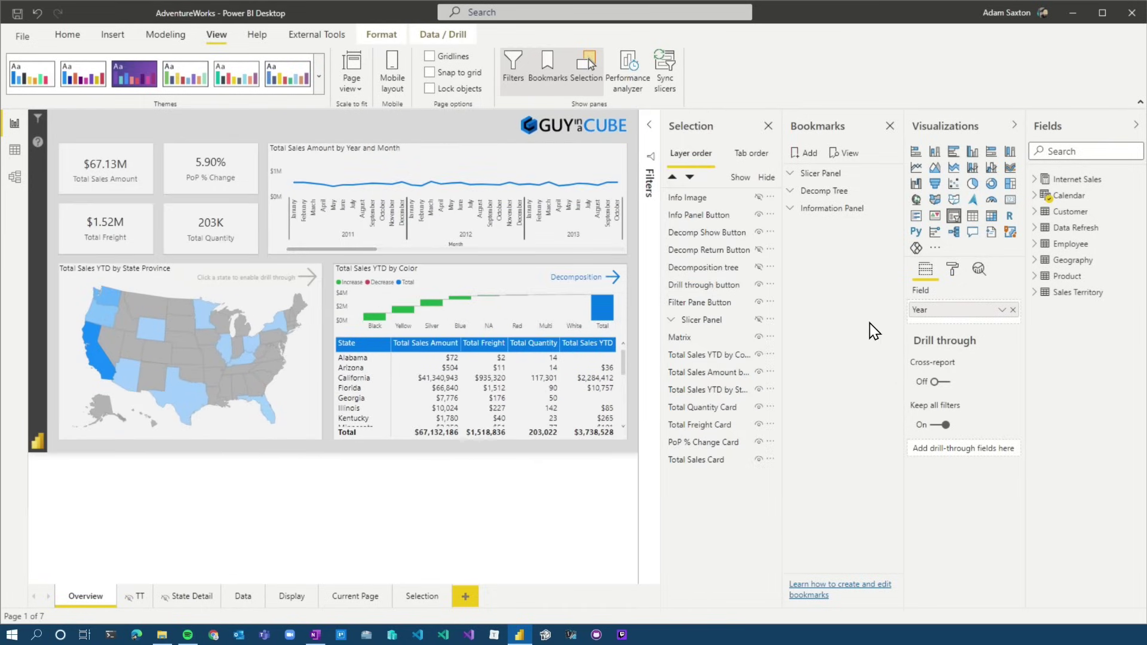
Expand the Slicer Panel bookmark group and view the options of the Slicer Panel Closed bookmark
{"action": "left_click", "coordinate": [789, 174]}
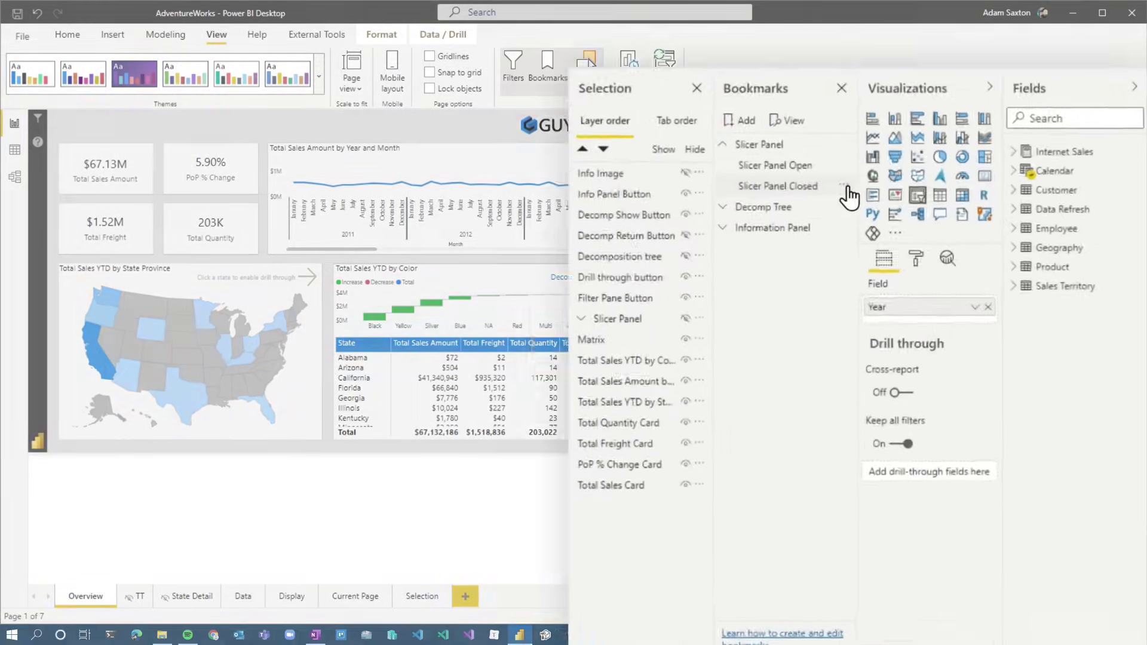
{"action": "left_click", "coordinate": [891, 207]}
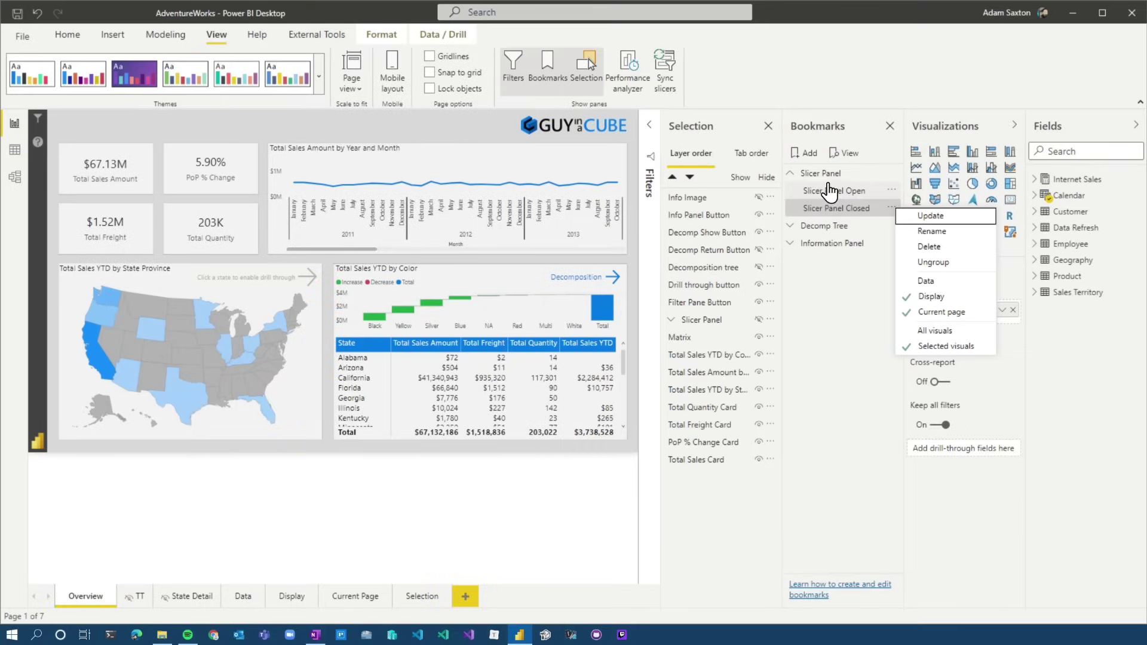
Toggle the slicer panel open and closed, using both its bookmarks and the report's own filter and close buttons
{"action": "left_click", "coordinate": [835, 194]}
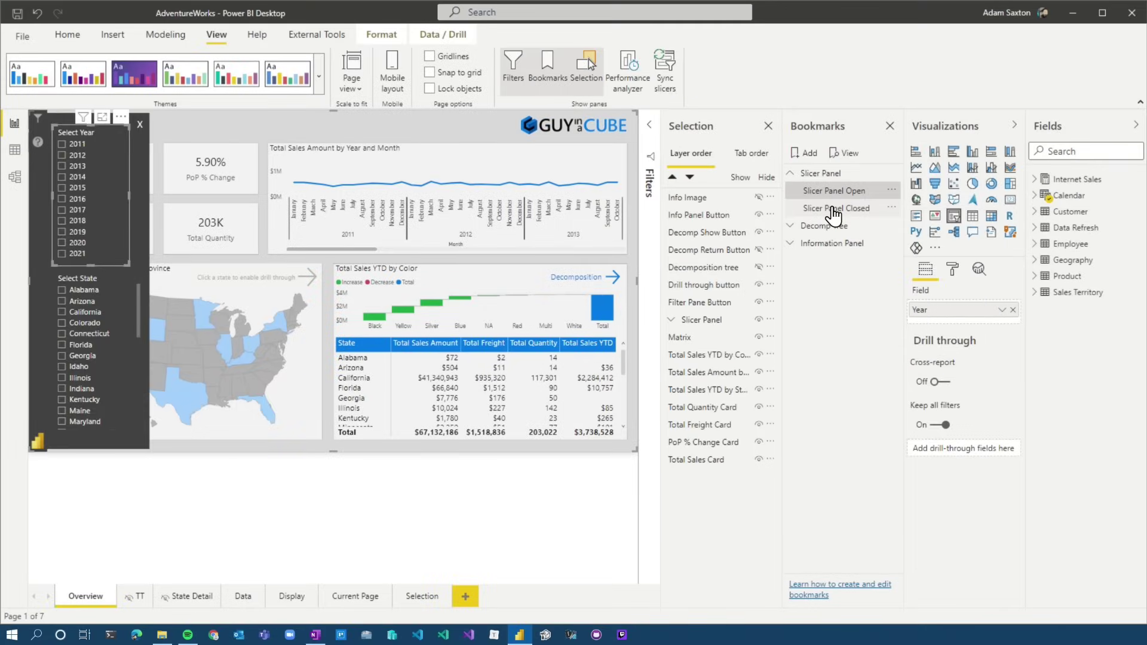
{"action": "left_click", "coordinate": [834, 209]}
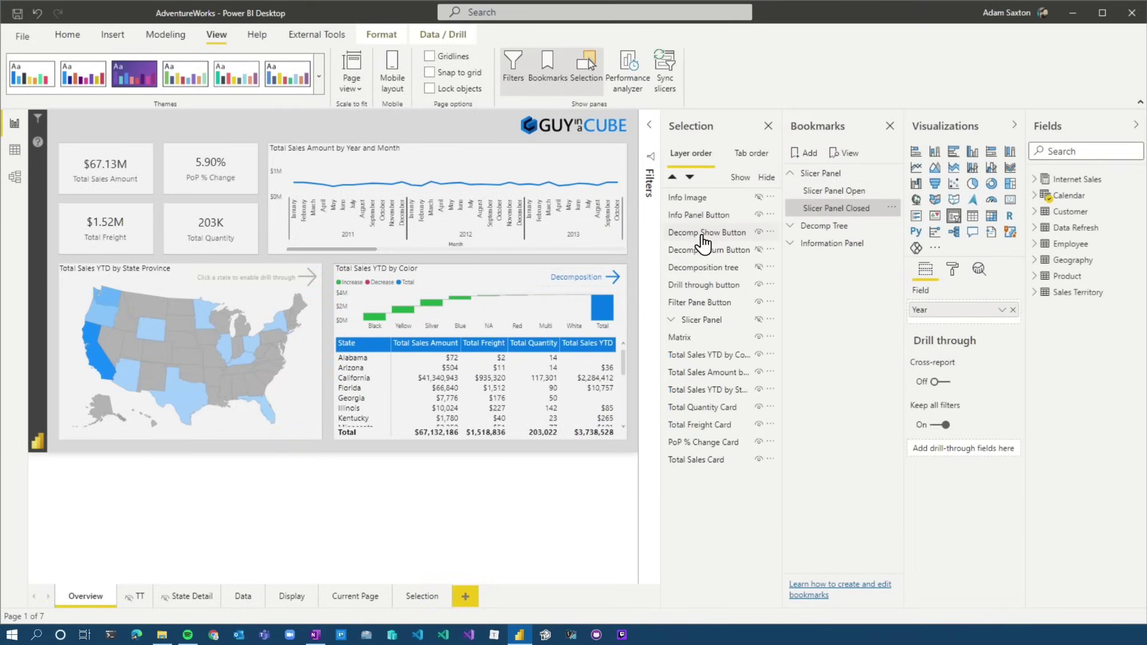
{"action": "left_click", "coordinate": [37, 123], "text": "ctrl"}
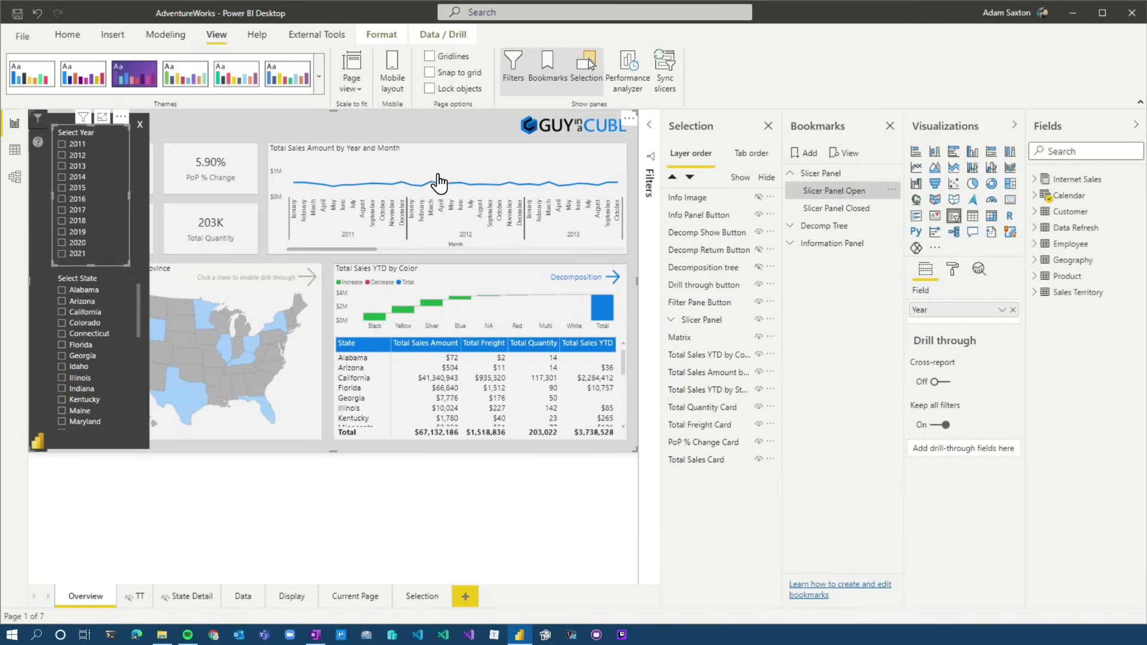
{"action": "left_click", "coordinate": [326, 138], "text": "ctrl"}
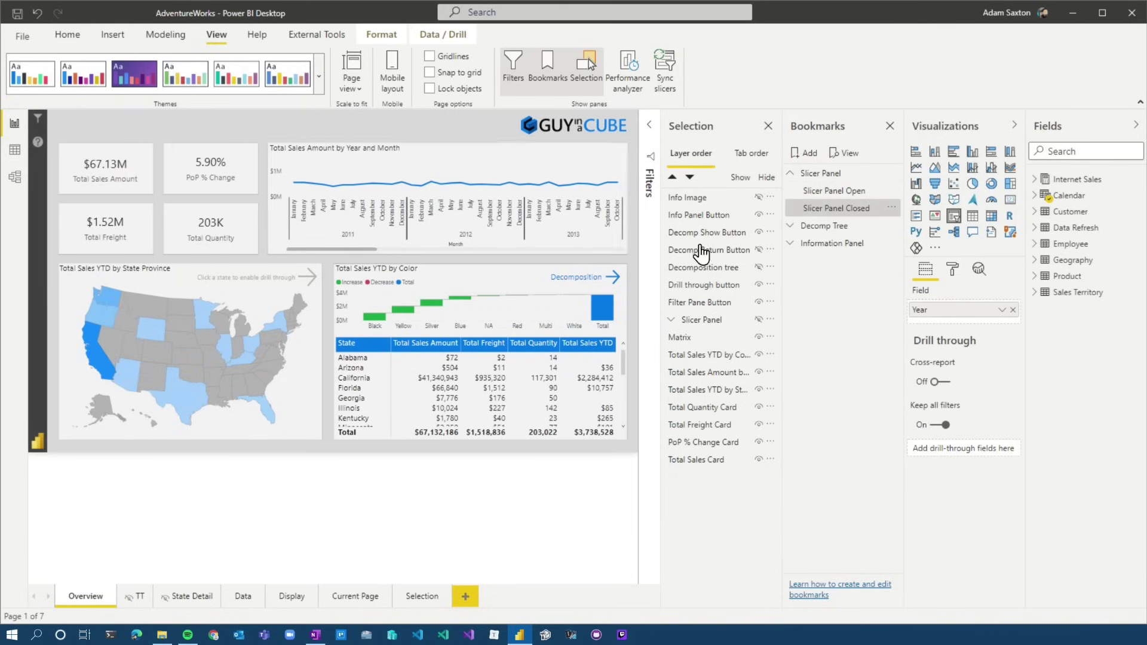
{"action": "left_click", "coordinate": [848, 191]}
{"action": "left_click", "coordinate": [138, 126], "text": "ctrl"}
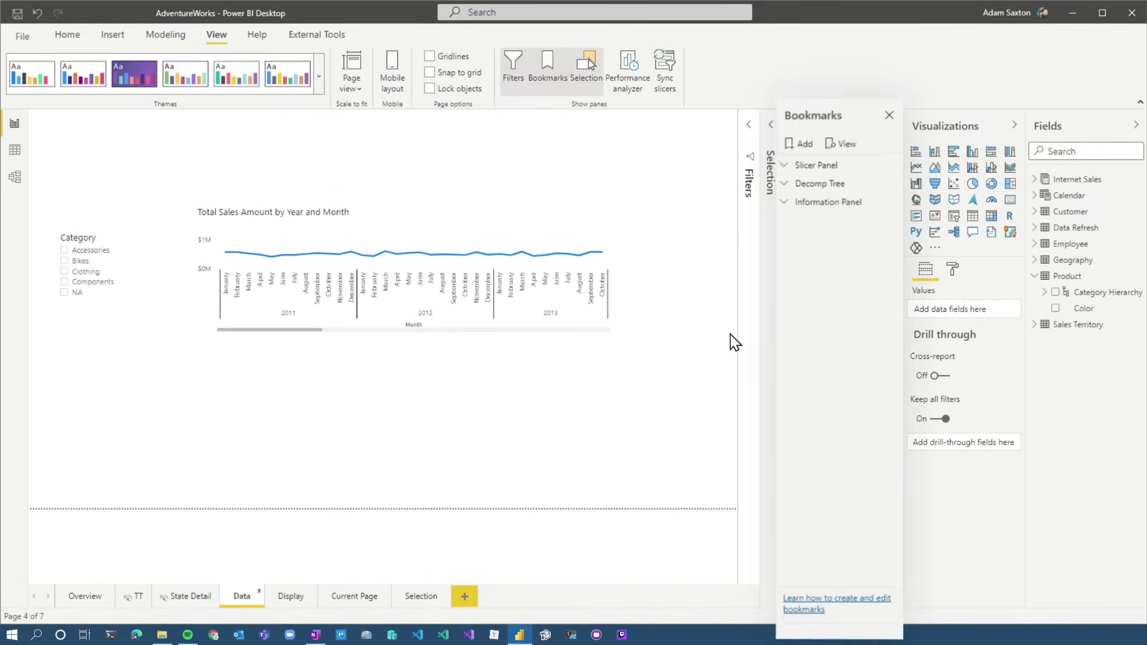
Add a bookmark for the Data page and name it Data
{"action": "left_click", "coordinate": [751, 71]}
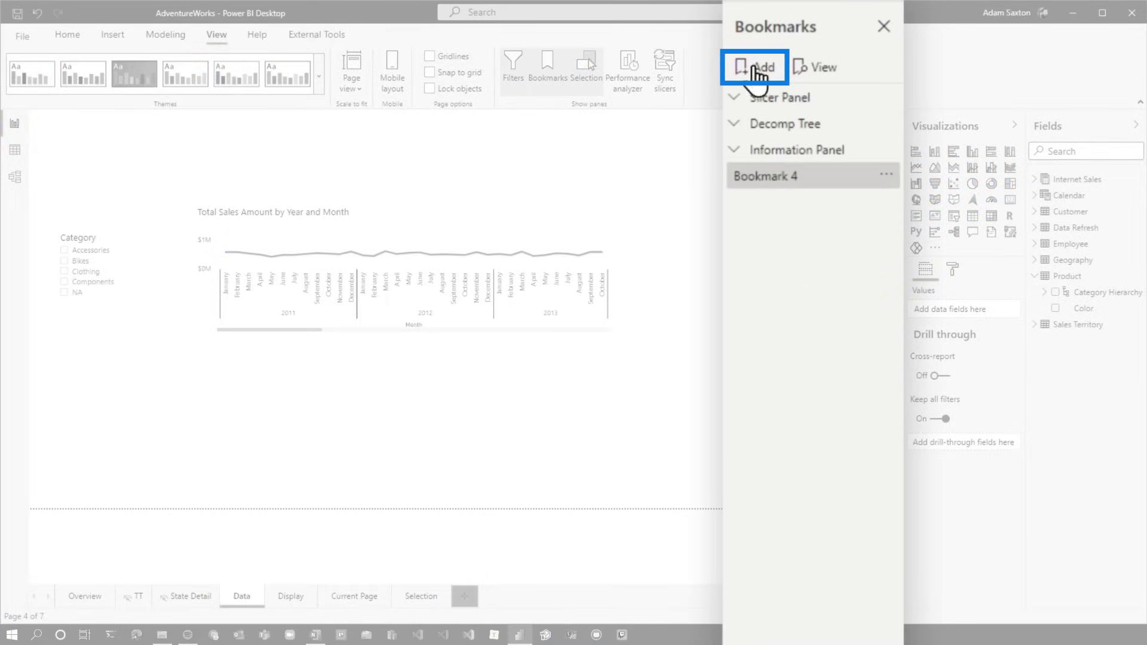
{"action": "double_click", "coordinate": [798, 178]}
{"action": "type", "text": "Data"}
{"action": "key", "text": "Return"}
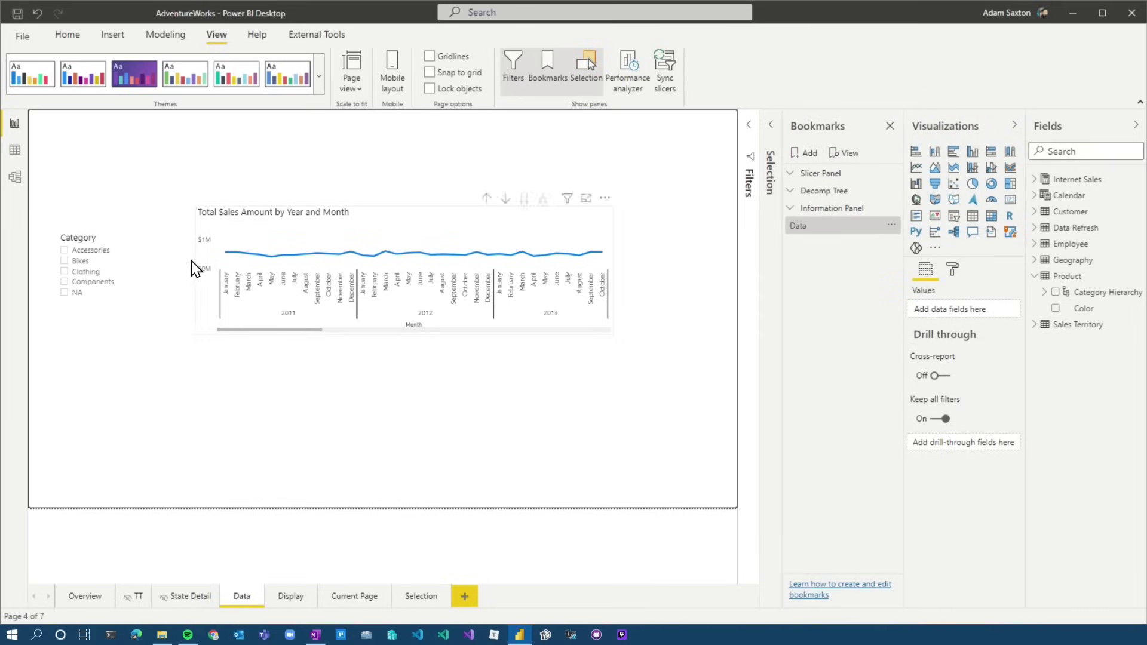
Select Bikes in the Category slicer and set the page-level Color filter to Blue
{"action": "left_click", "coordinate": [82, 261]}
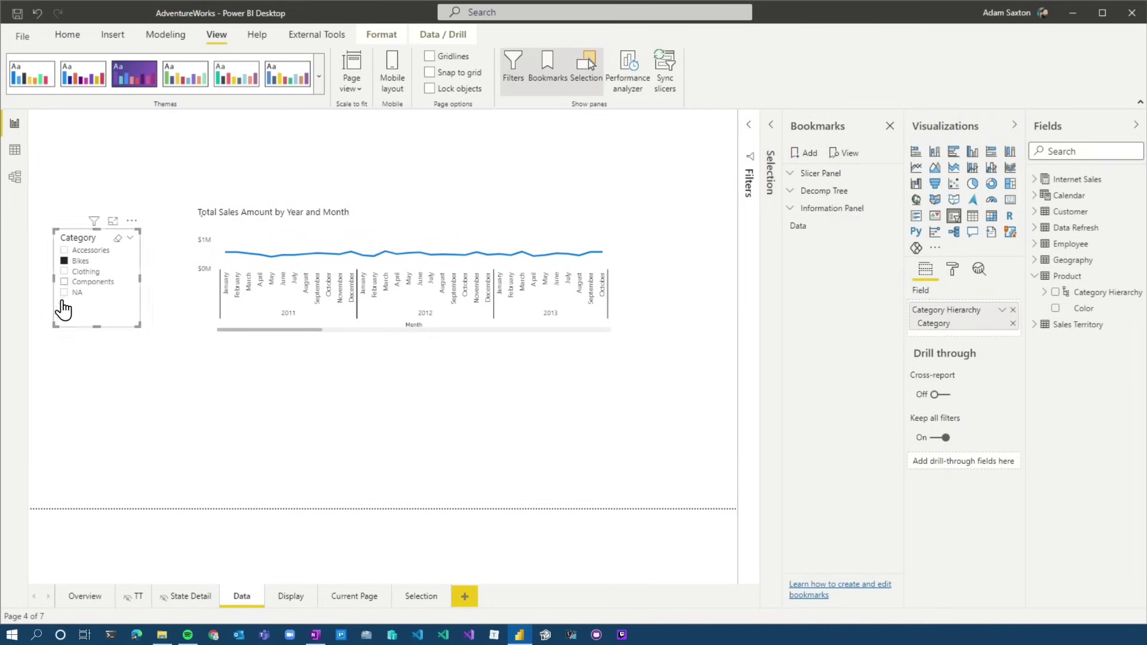
{"action": "left_click", "coordinate": [748, 124]}
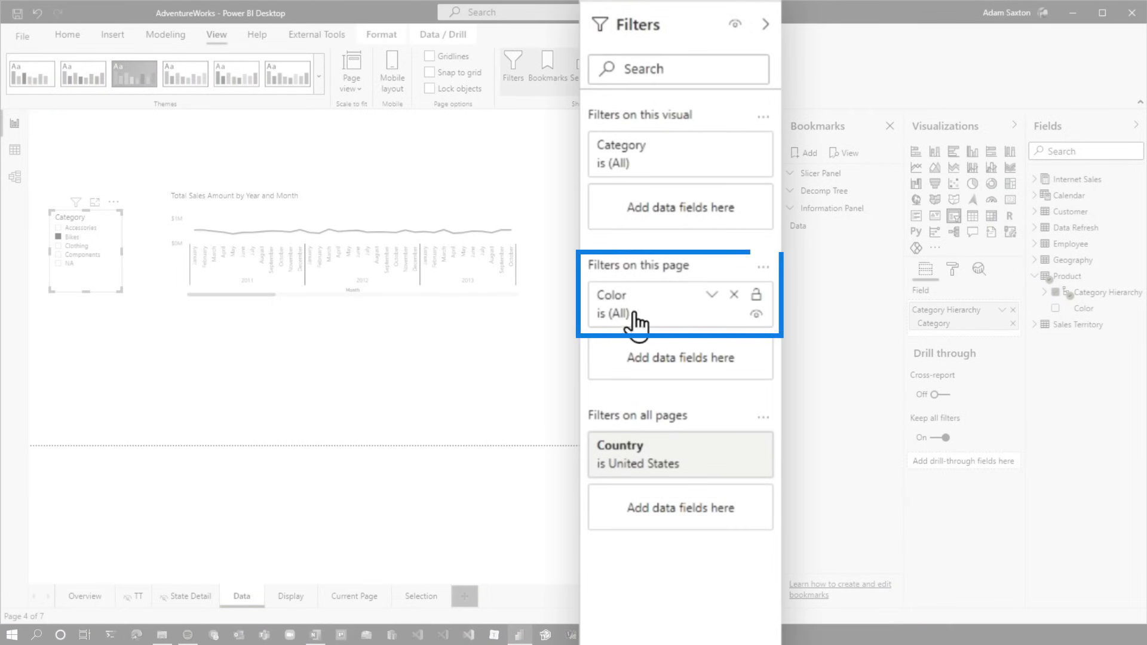
{"action": "left_click", "coordinate": [665, 322]}
{"action": "left_click", "coordinate": [637, 474]}
Drill the Total Sales Amount line chart up to the year level
{"action": "left_click", "coordinate": [393, 182]}
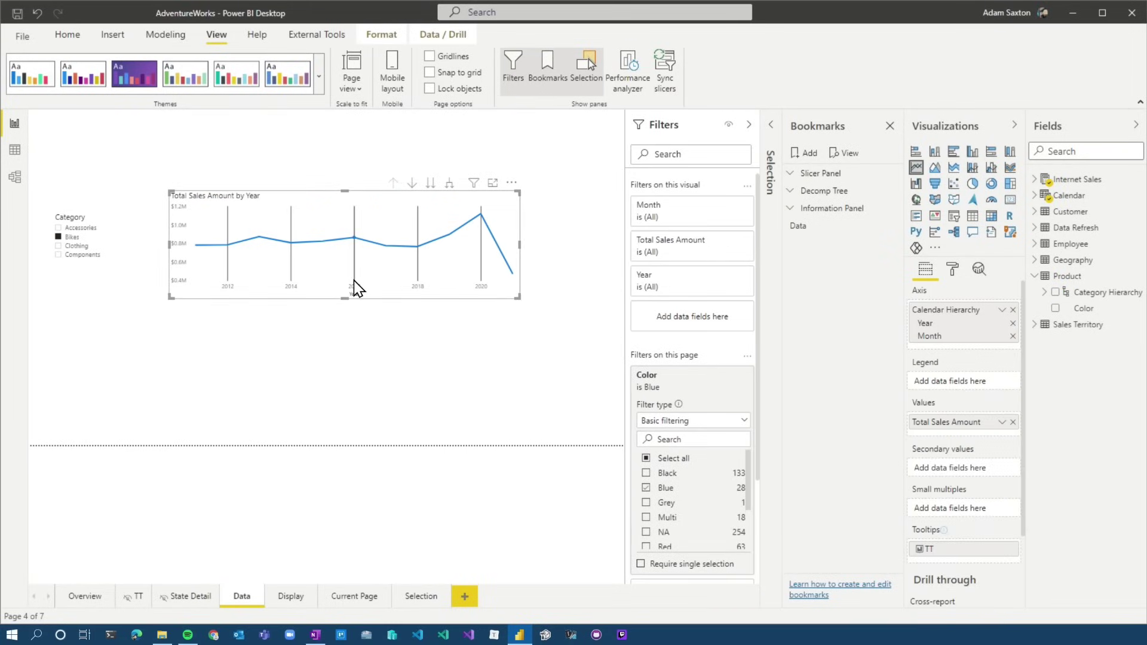
{"action": "left_click", "coordinate": [239, 418]}
Test the Data bookmark by applying it from the Overview page, and check the restored Color filter on the Data page
{"action": "left_click", "coordinate": [80, 596]}
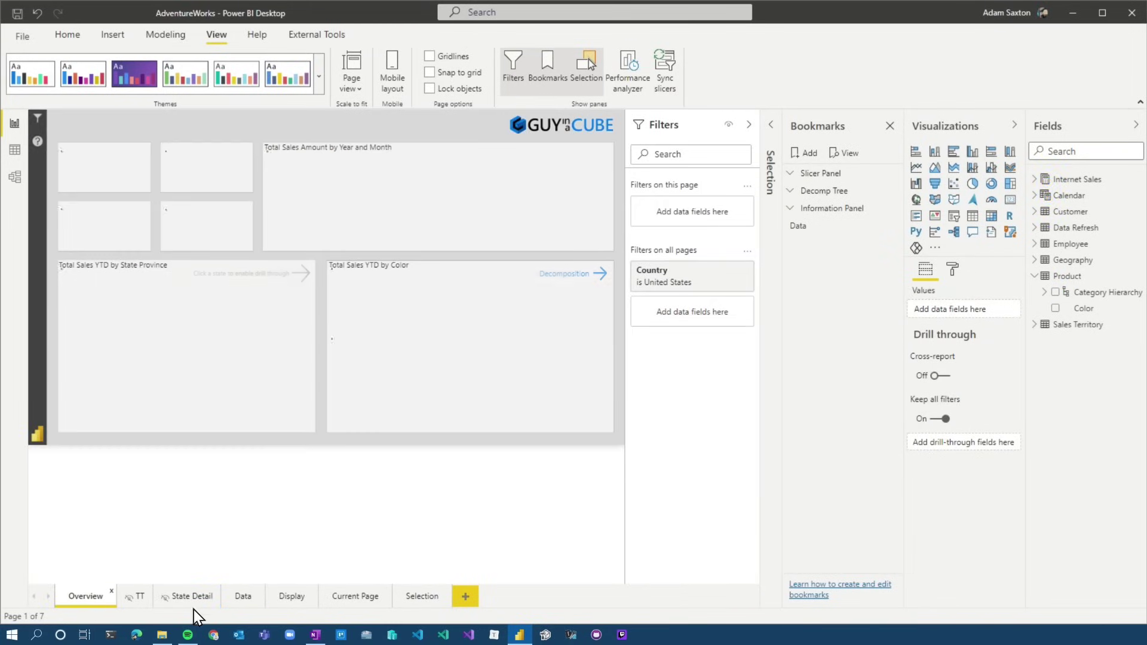
{"action": "left_click", "coordinate": [243, 596]}
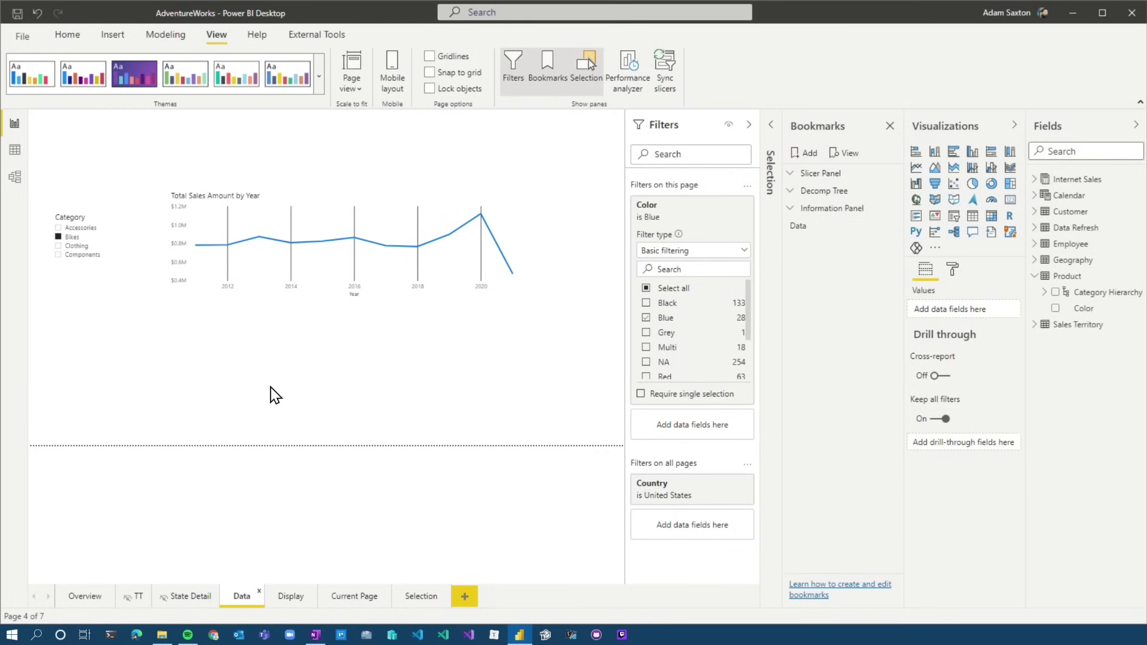
{"action": "left_click", "coordinate": [67, 602]}
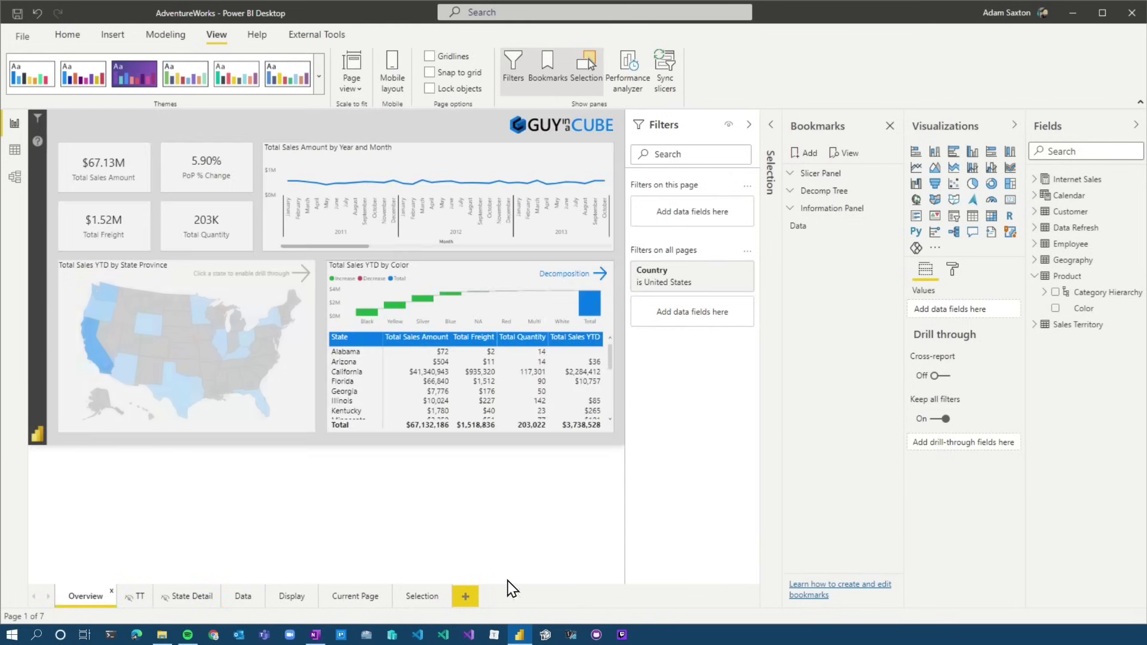
{"action": "left_click", "coordinate": [810, 230]}
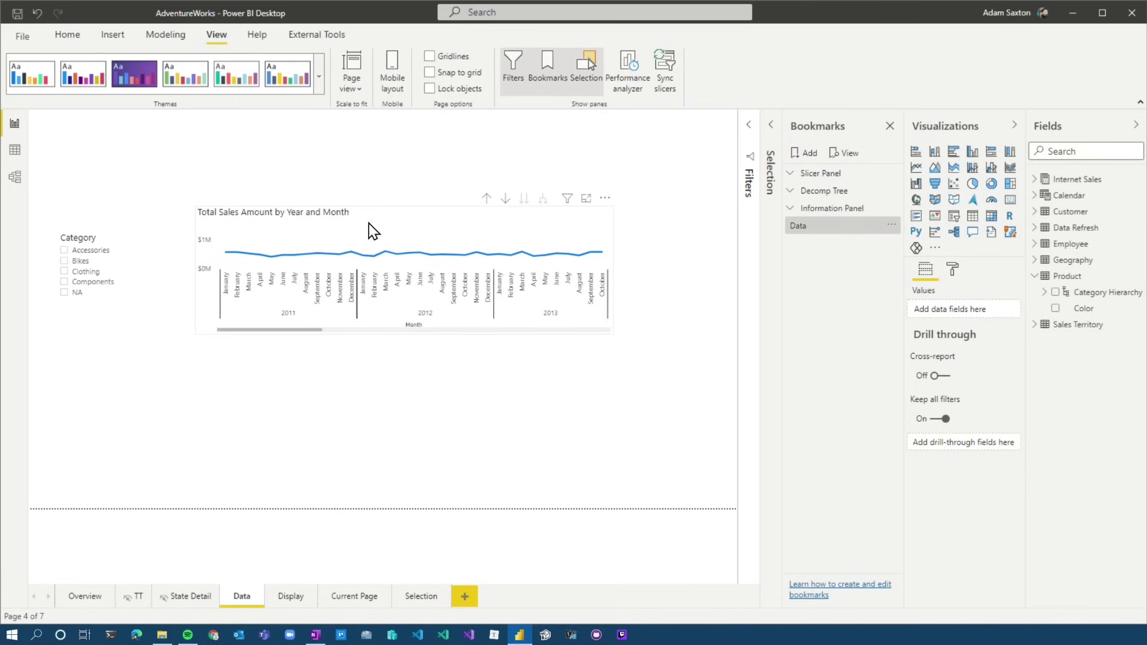
{"action": "left_click", "coordinate": [750, 125]}
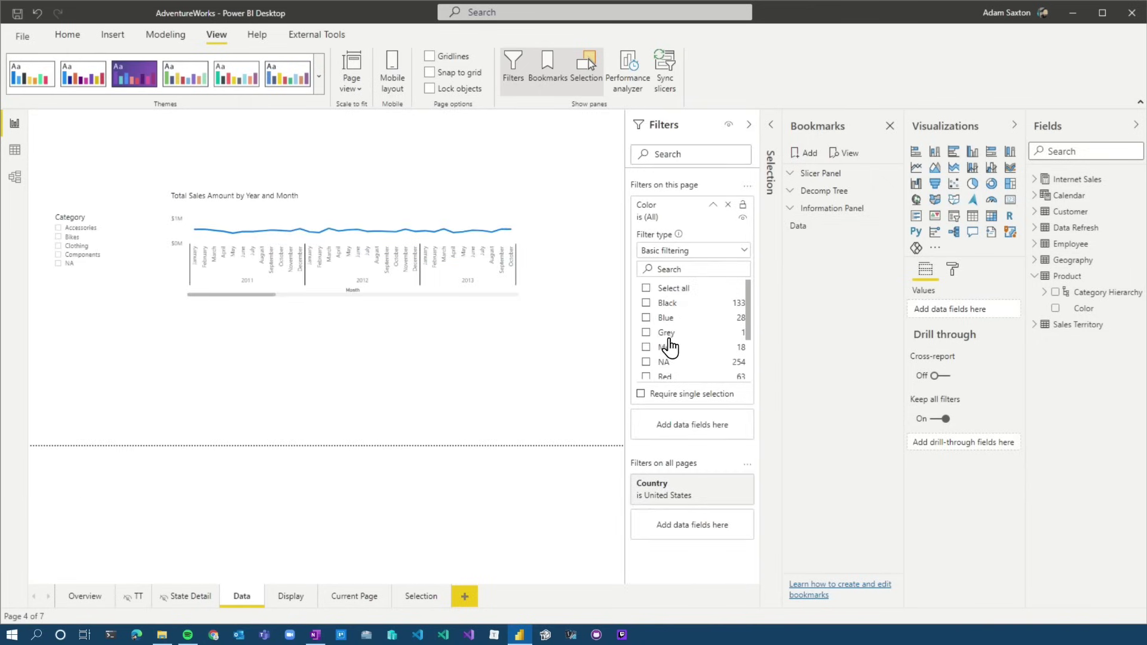
Turn off the Data option for the Data bookmark
{"action": "left_click", "coordinate": [891, 225]}
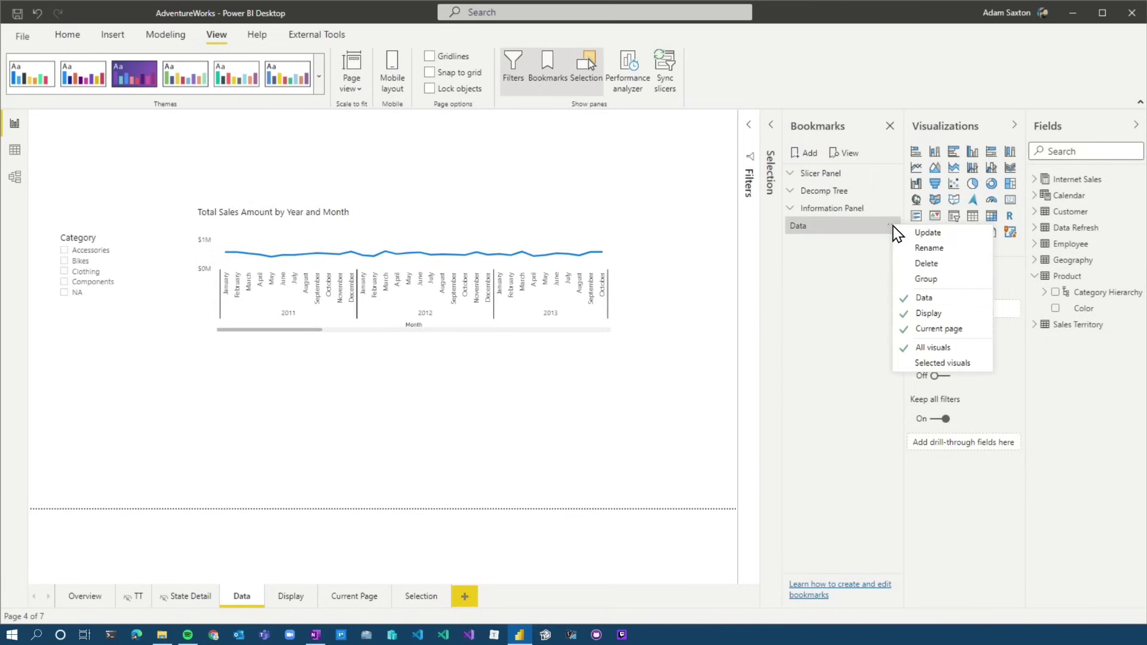
{"action": "left_click", "coordinate": [933, 300]}
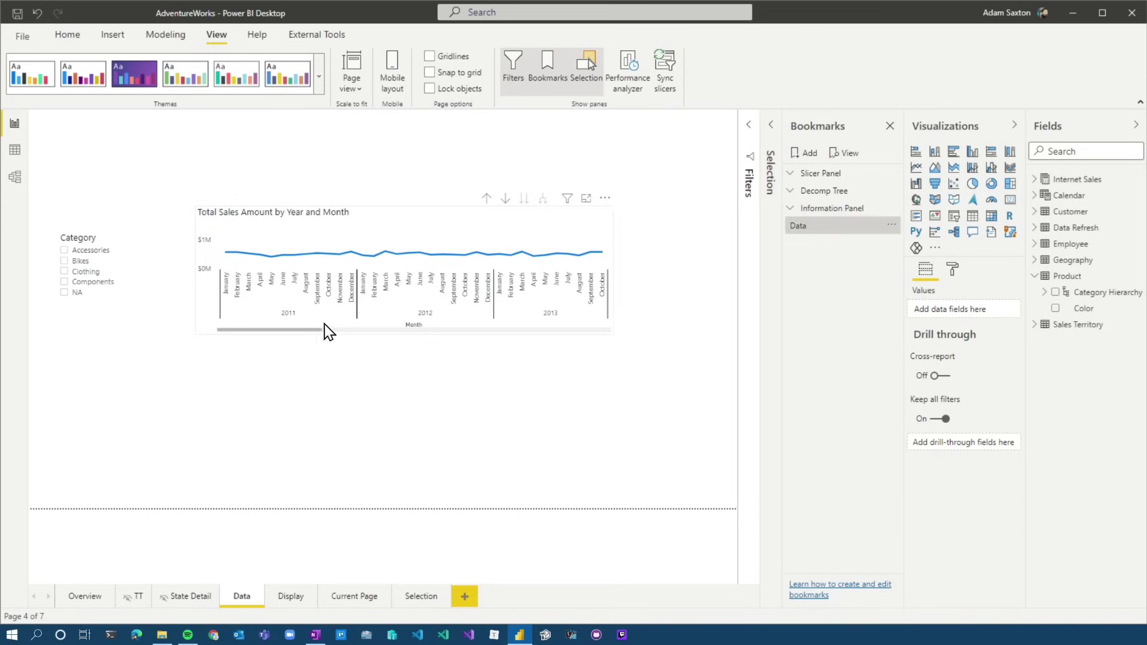
Select Bikes in the Category slicer and test the Data bookmark from the Overview page with its Data option off
{"action": "left_click", "coordinate": [77, 261]}
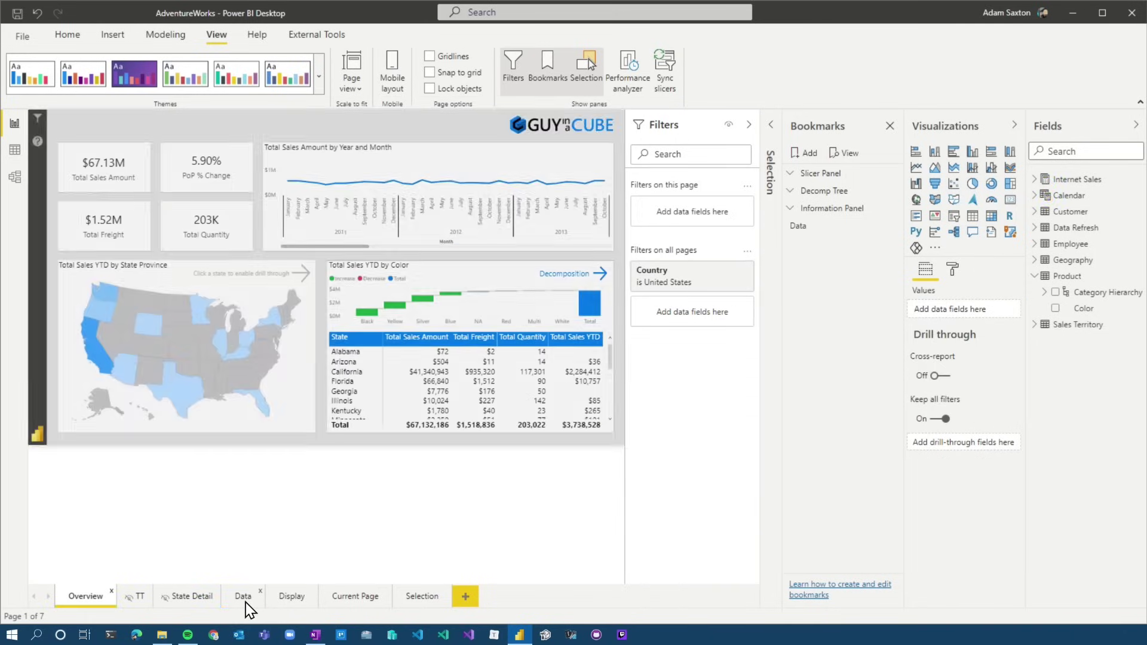
{"action": "left_click", "coordinate": [243, 597]}
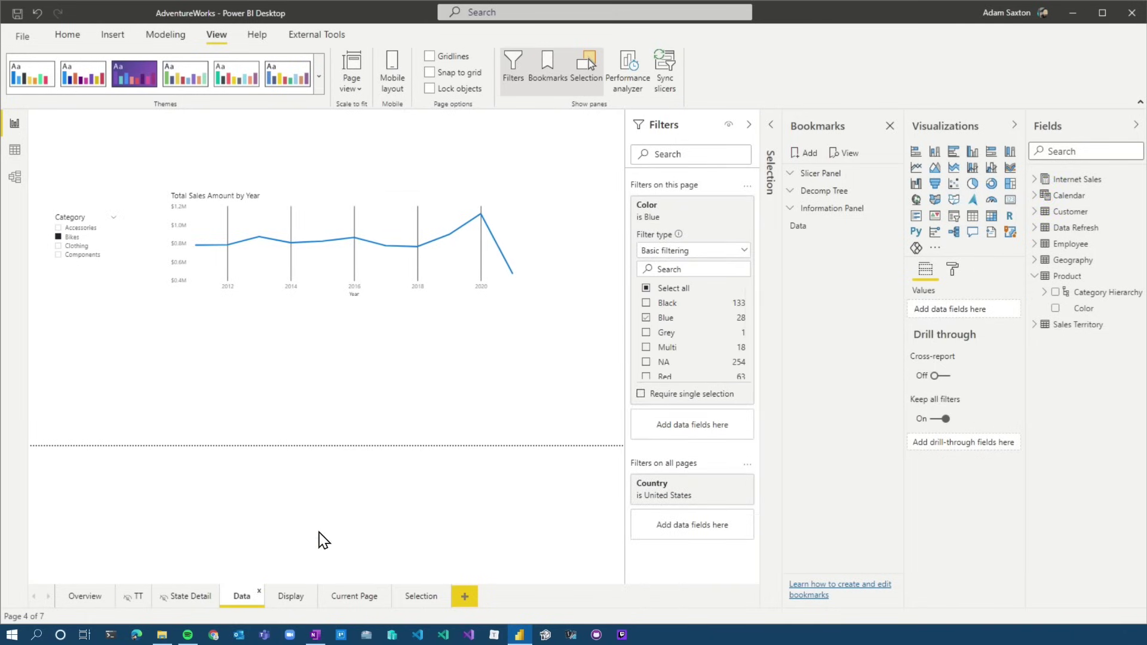
{"action": "left_click", "coordinate": [96, 599]}
{"action": "left_click", "coordinate": [800, 226]}
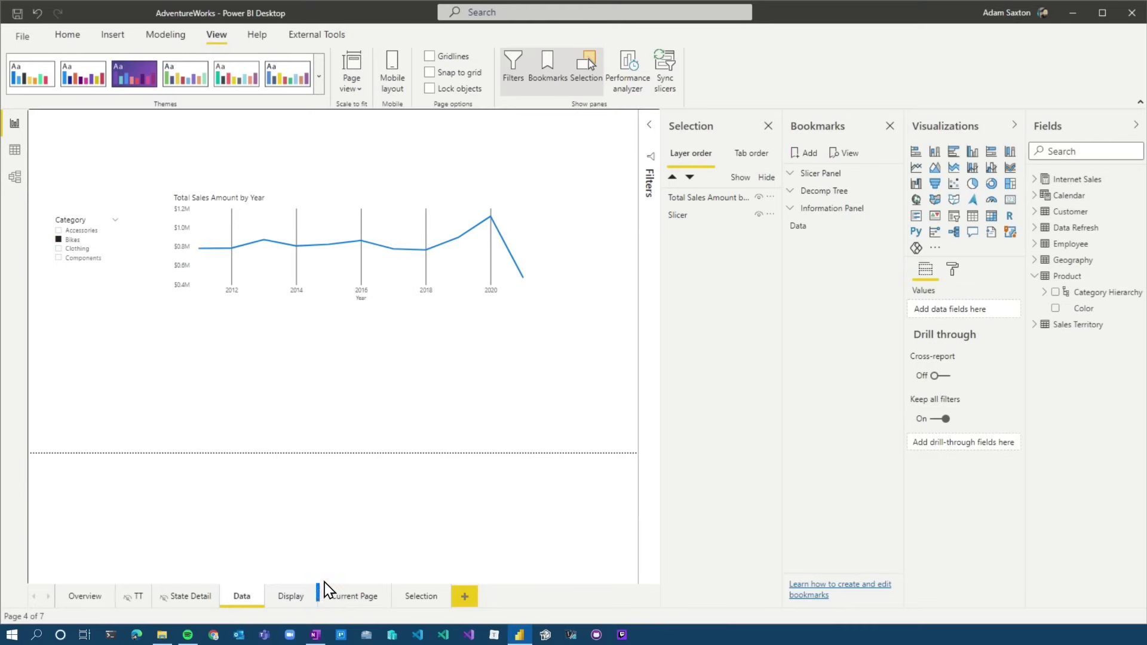
Add a bookmark named Display on the Display page and review its capture options
{"action": "left_click", "coordinate": [313, 596]}
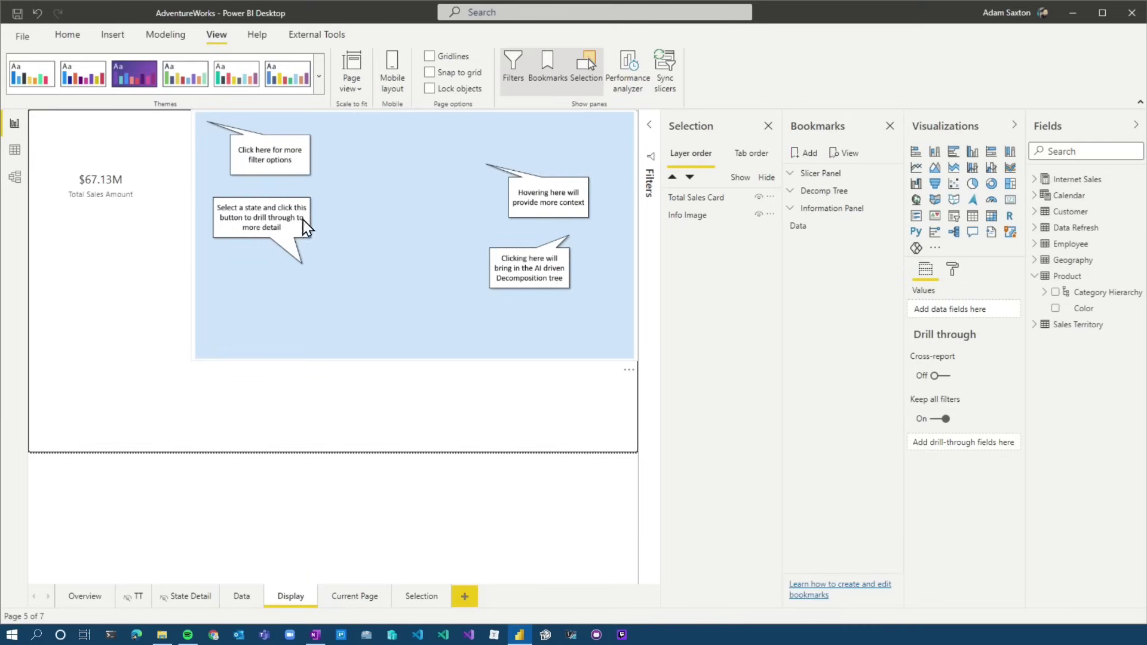
{"action": "left_click", "coordinate": [249, 228]}
{"action": "left_click", "coordinate": [171, 307]}
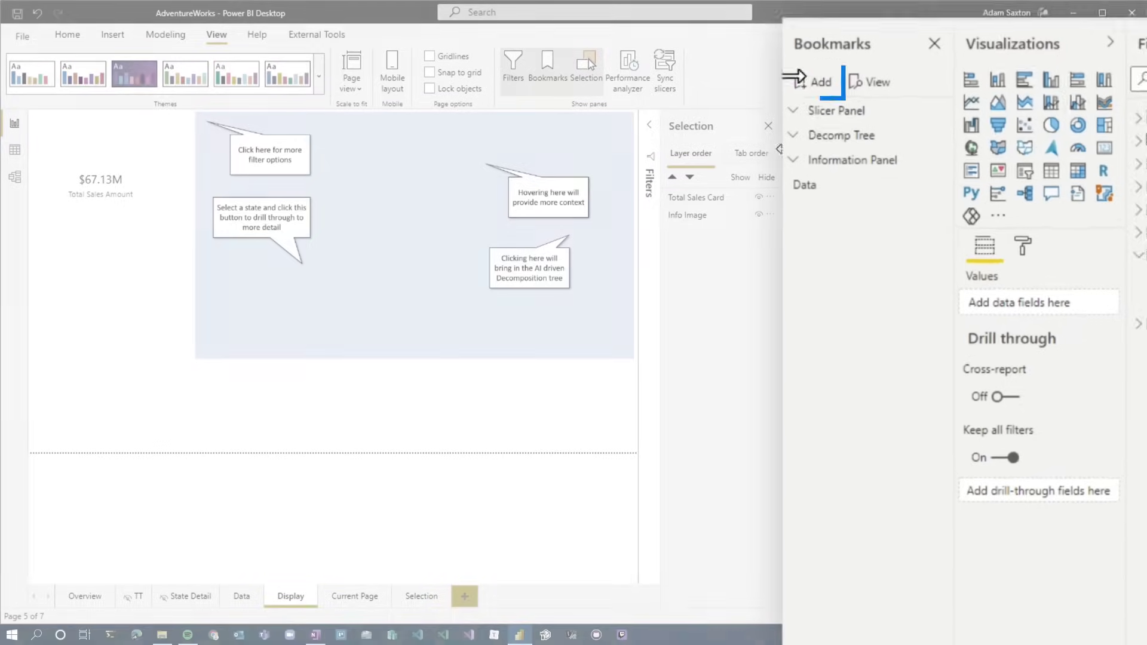
{"action": "left_click", "coordinate": [815, 69]}
{"action": "double_click", "coordinate": [836, 203]}
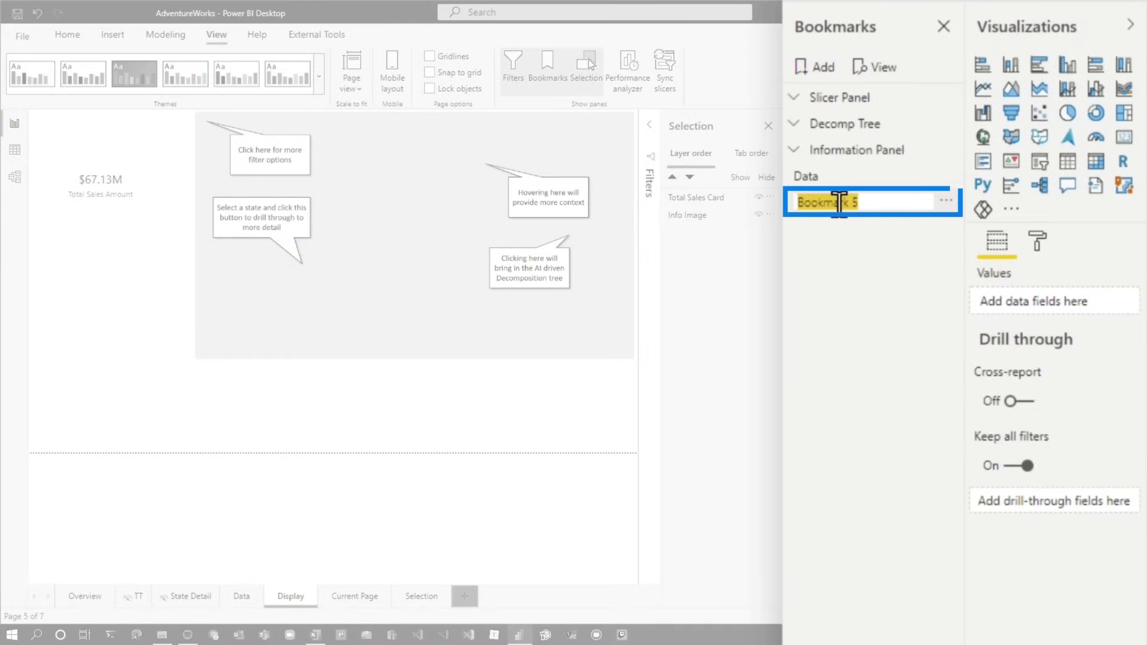
{"action": "type", "text": "Display"}
{"action": "left_click", "coordinate": [946, 201]}
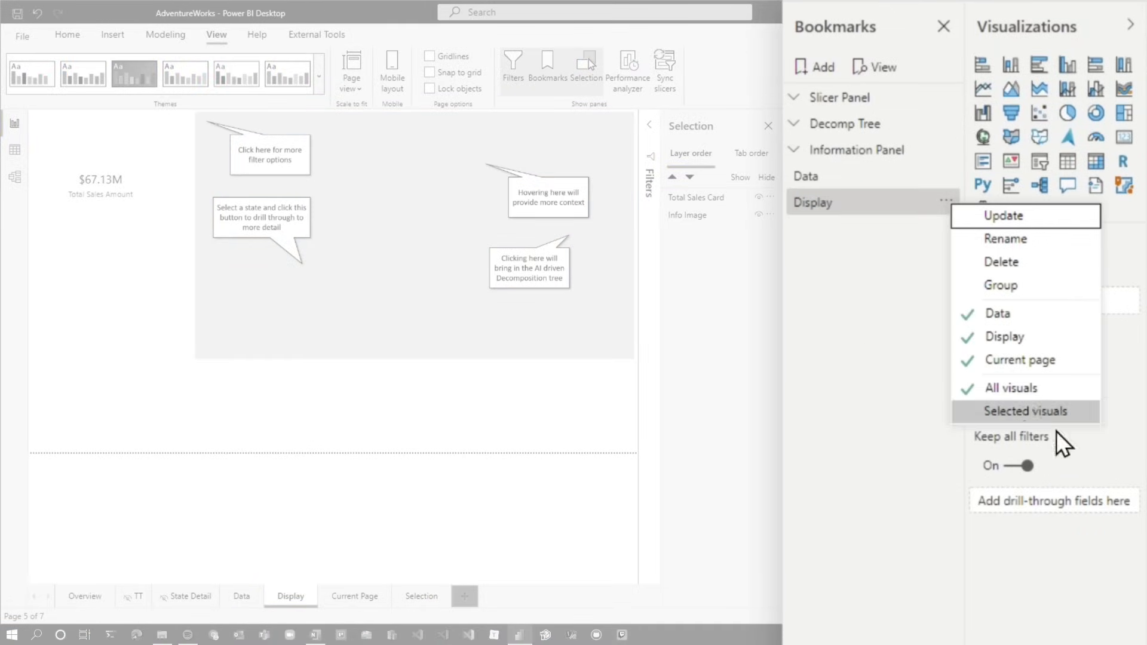
{"action": "left_click", "coordinate": [719, 324]}
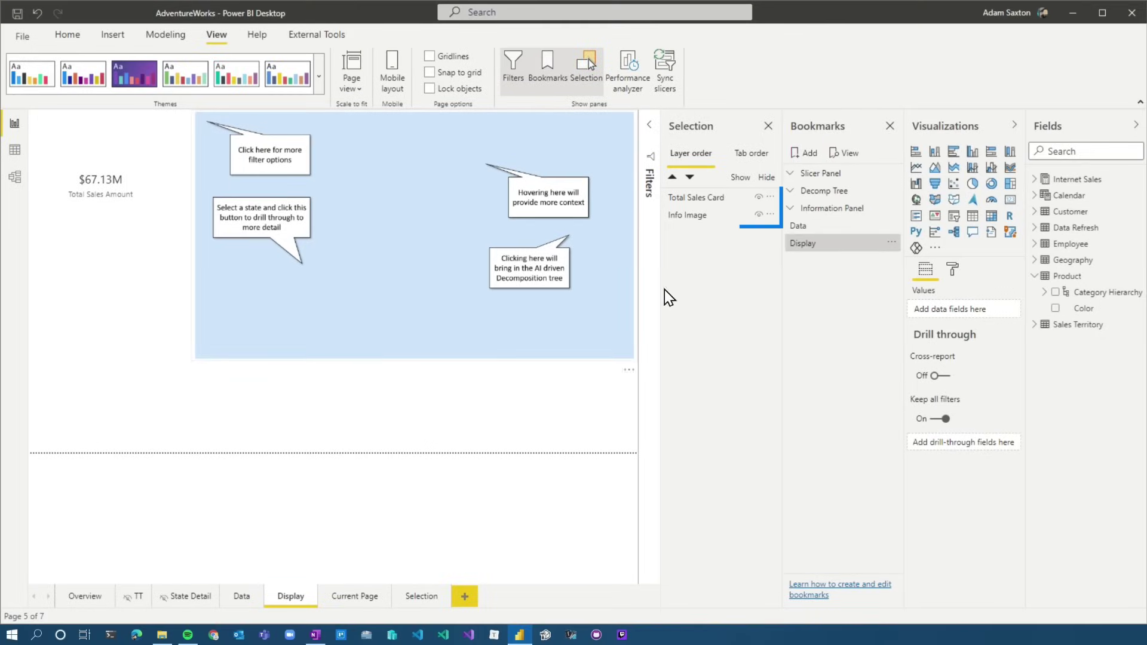
Hide the Info Image and Total Sales Card on the Display page, and restore them by applying the Display bookmark from the Overview page
{"action": "left_click", "coordinate": [758, 215]}
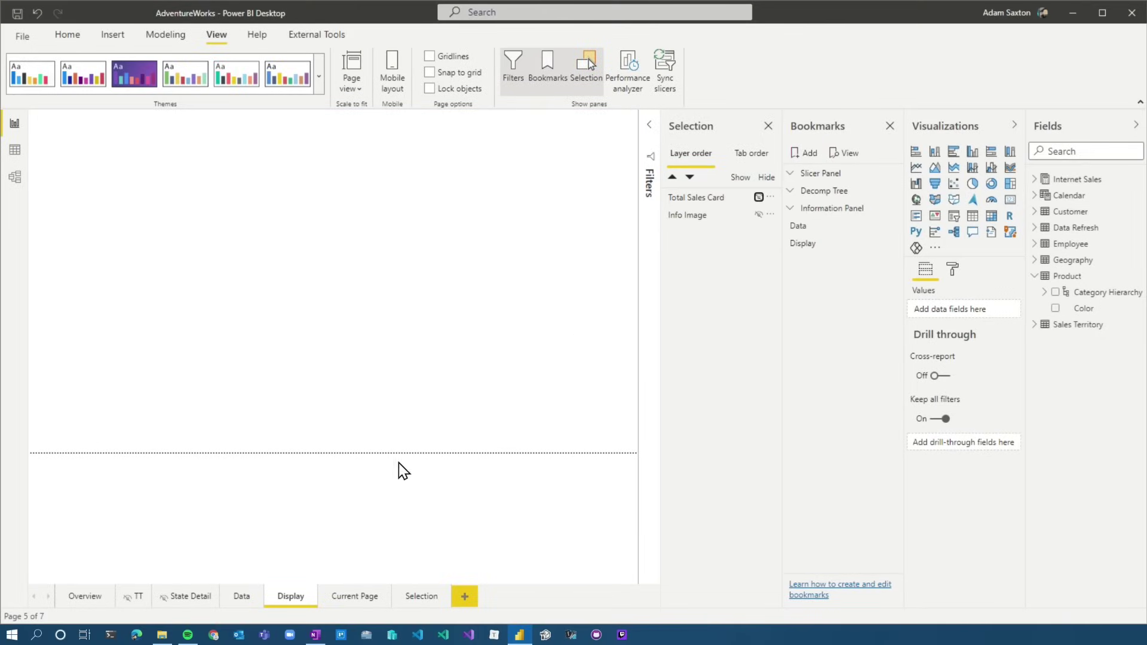
{"action": "left_click", "coordinate": [85, 597]}
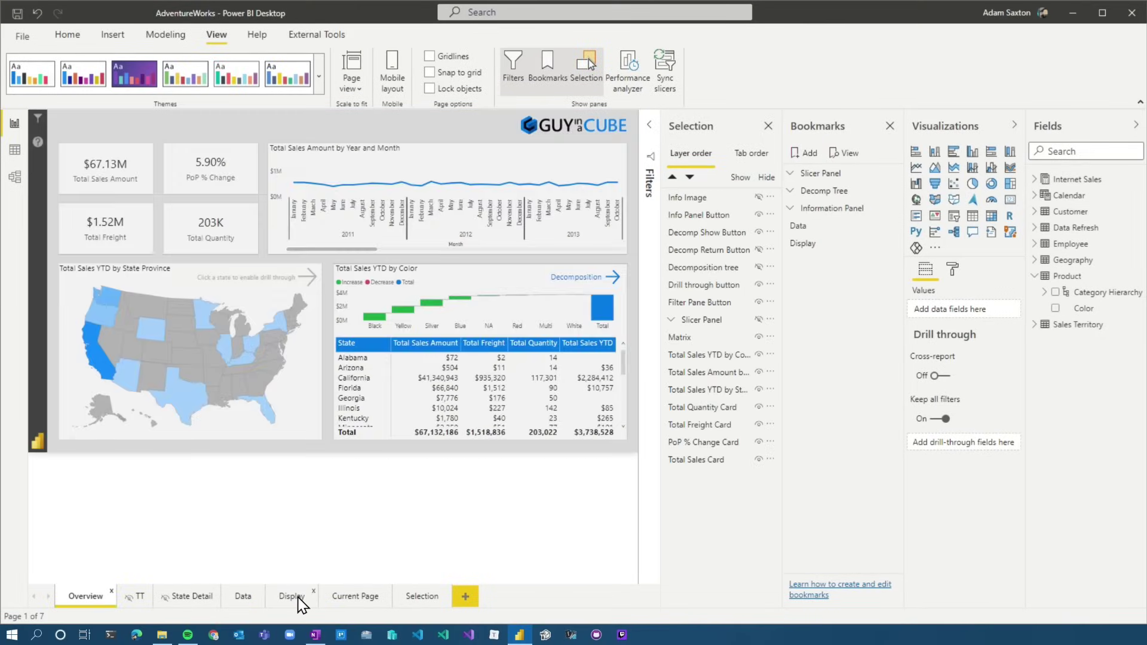
{"action": "left_click", "coordinate": [298, 597]}
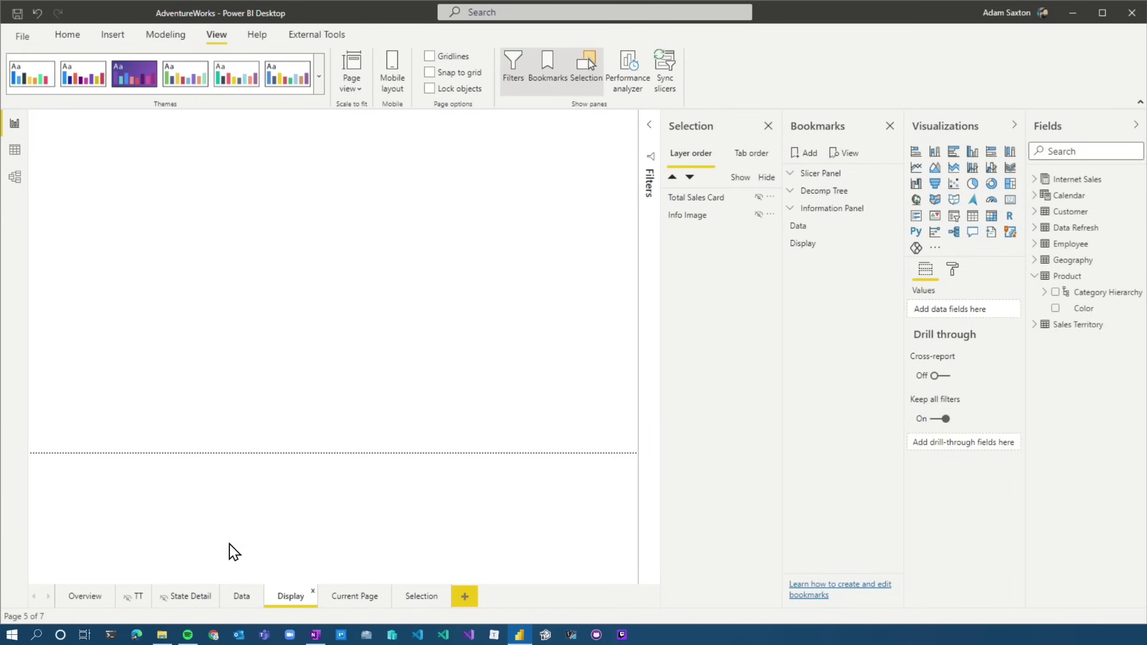
{"action": "left_click", "coordinate": [93, 594]}
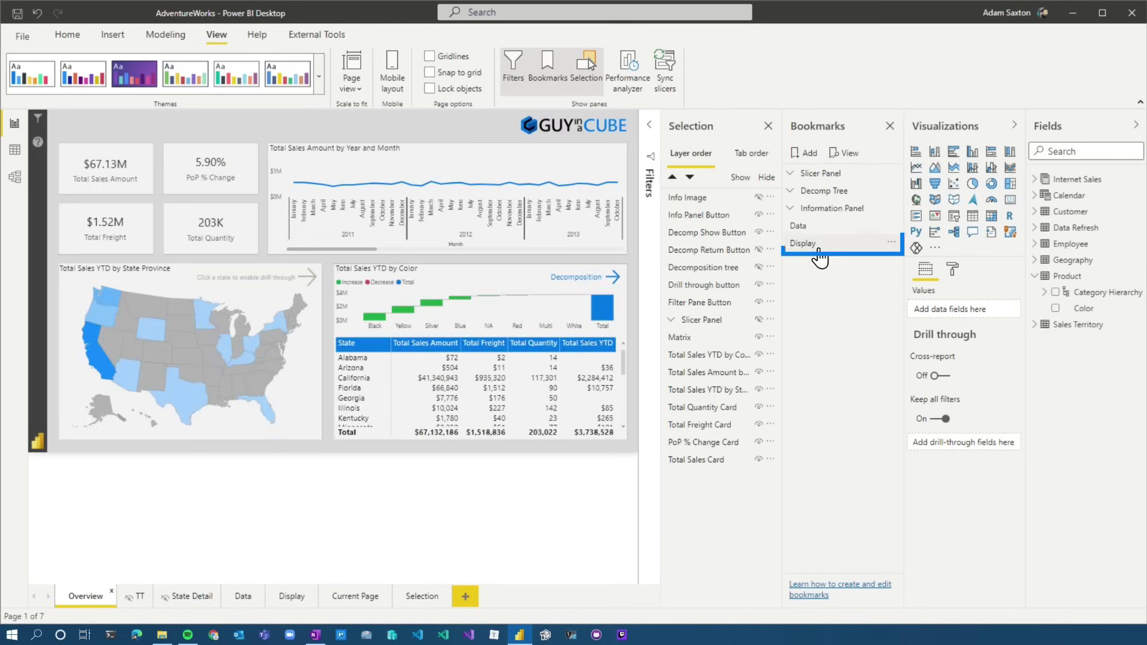
{"action": "left_click", "coordinate": [823, 248]}
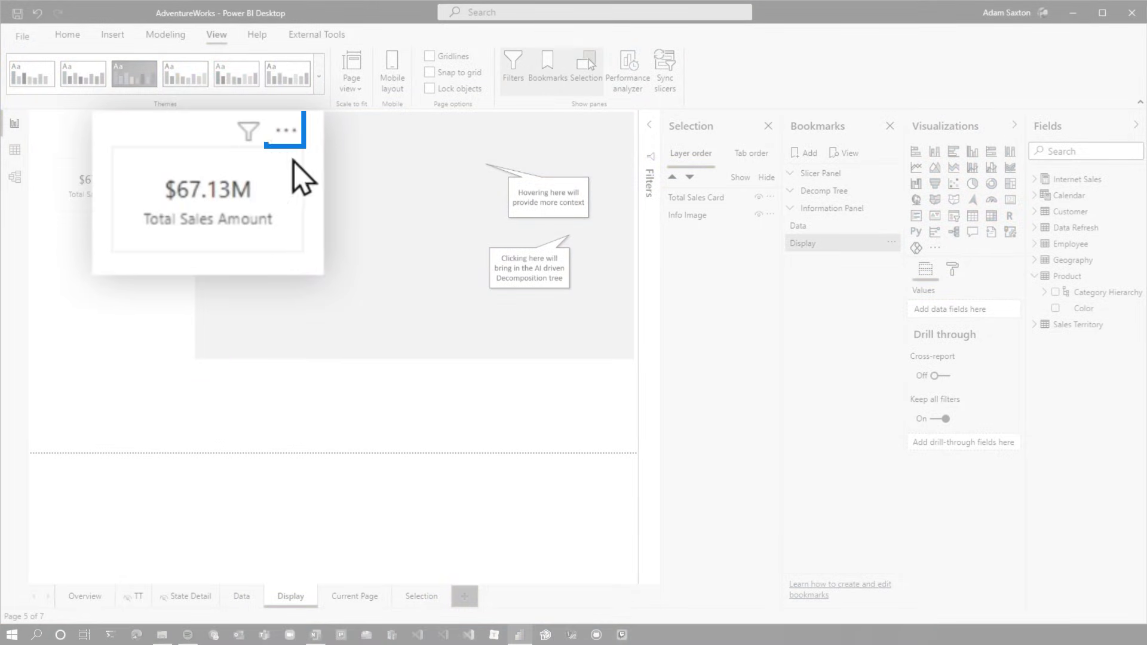
Spotlight the Total Sales Amount card, update the Display bookmark with that state, and clear the spotlight
{"action": "left_click", "coordinate": [284, 132]}
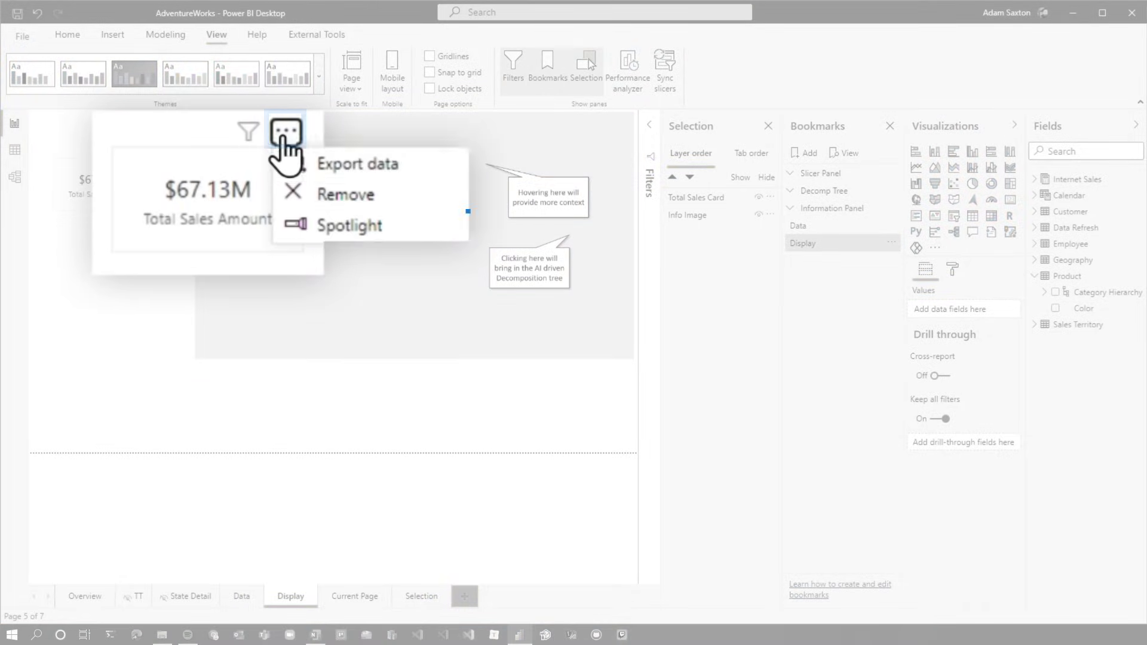
{"action": "left_click", "coordinate": [358, 225]}
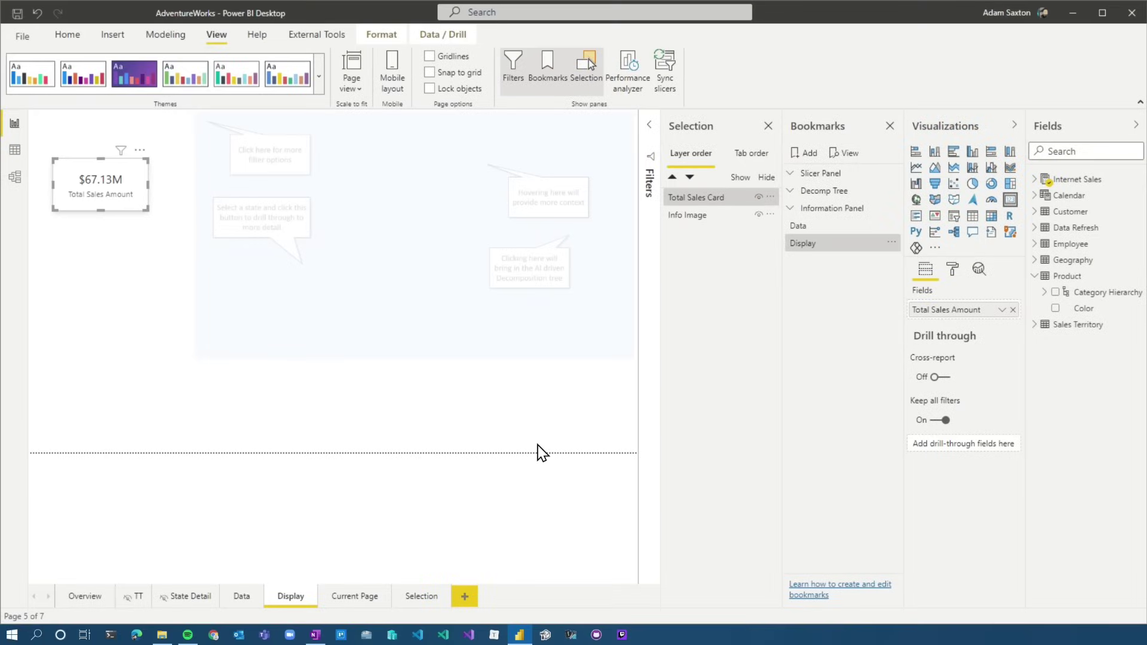
{"action": "left_click", "coordinate": [891, 243]}
{"action": "left_click", "coordinate": [912, 248]}
{"action": "left_click", "coordinate": [271, 344]}
{"action": "left_click", "coordinate": [217, 414]}
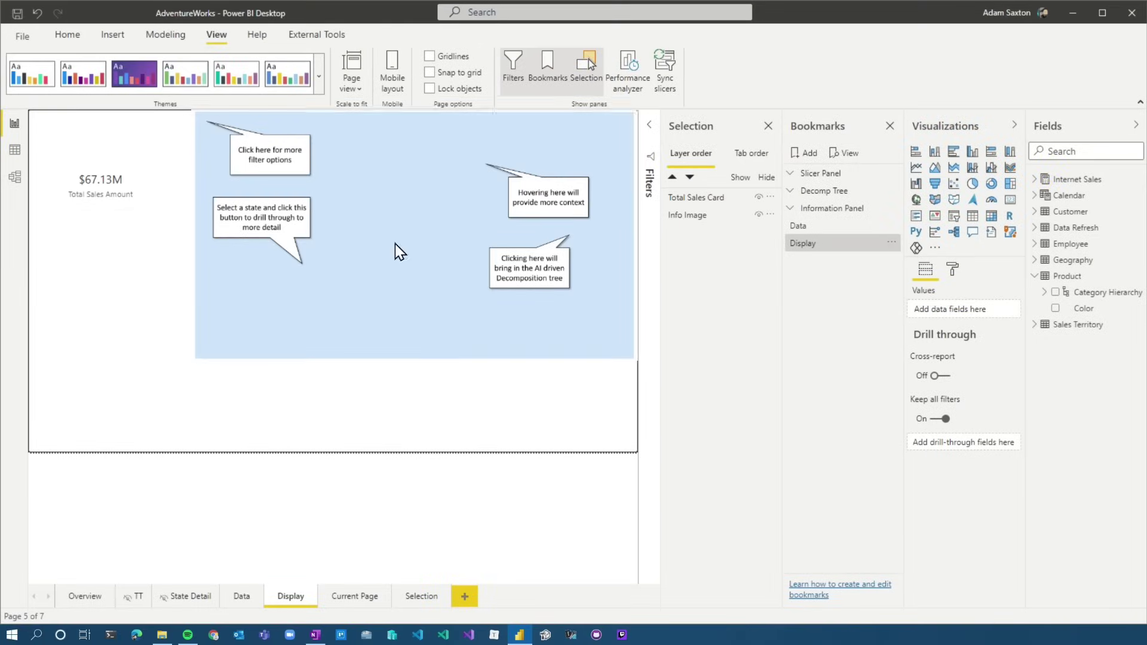
Compare the Overview and Display pages, and test the updated Display bookmark by applying it from the Overview page
{"action": "left_click", "coordinate": [84, 596]}
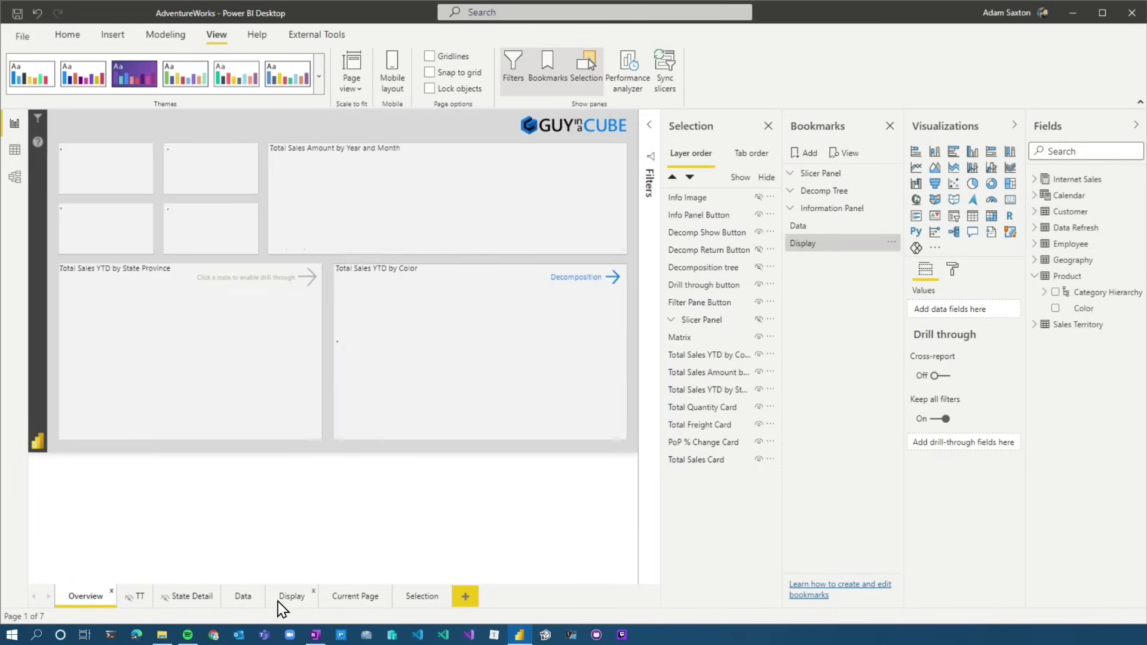
{"action": "left_click", "coordinate": [288, 596]}
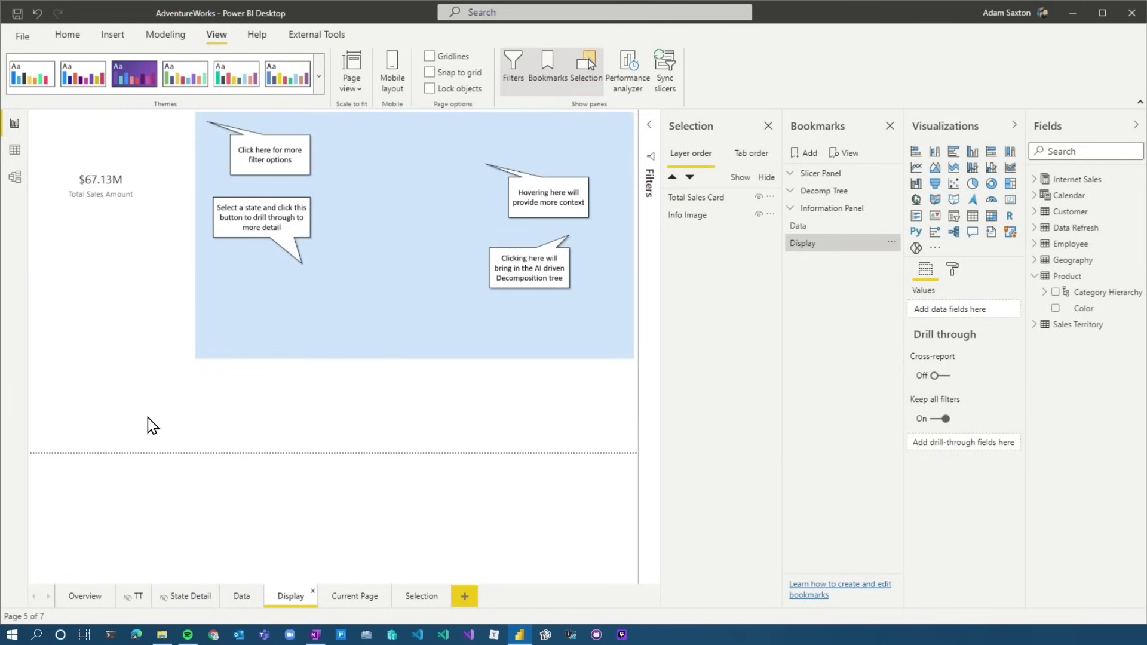
{"action": "left_click", "coordinate": [79, 597]}
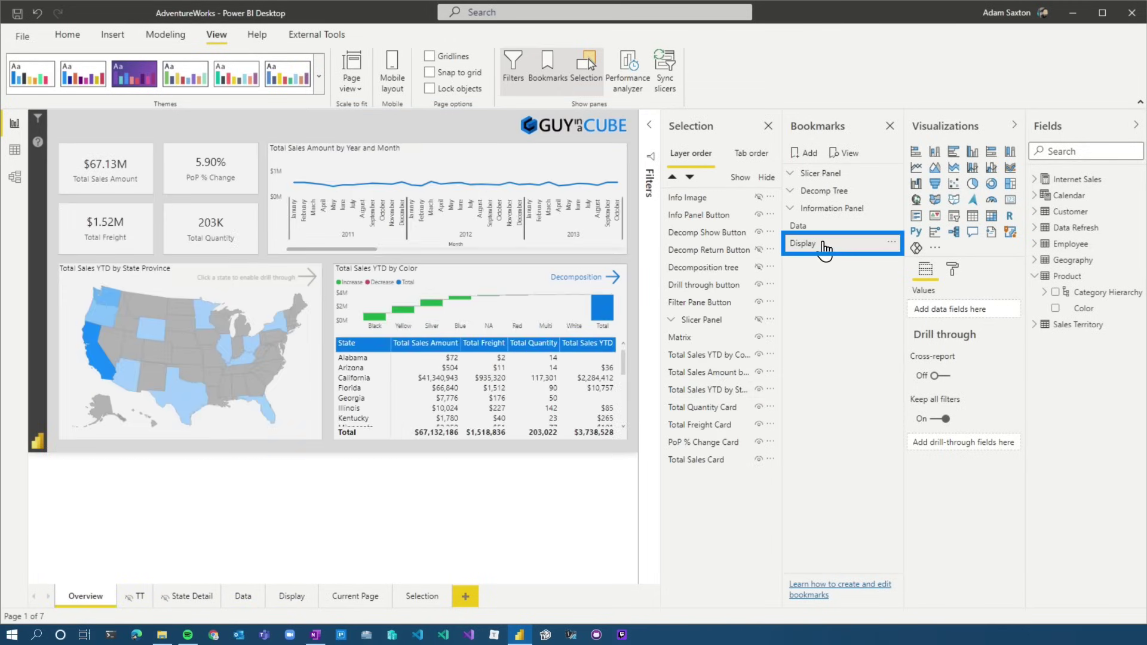
{"action": "left_click", "coordinate": [823, 243]}
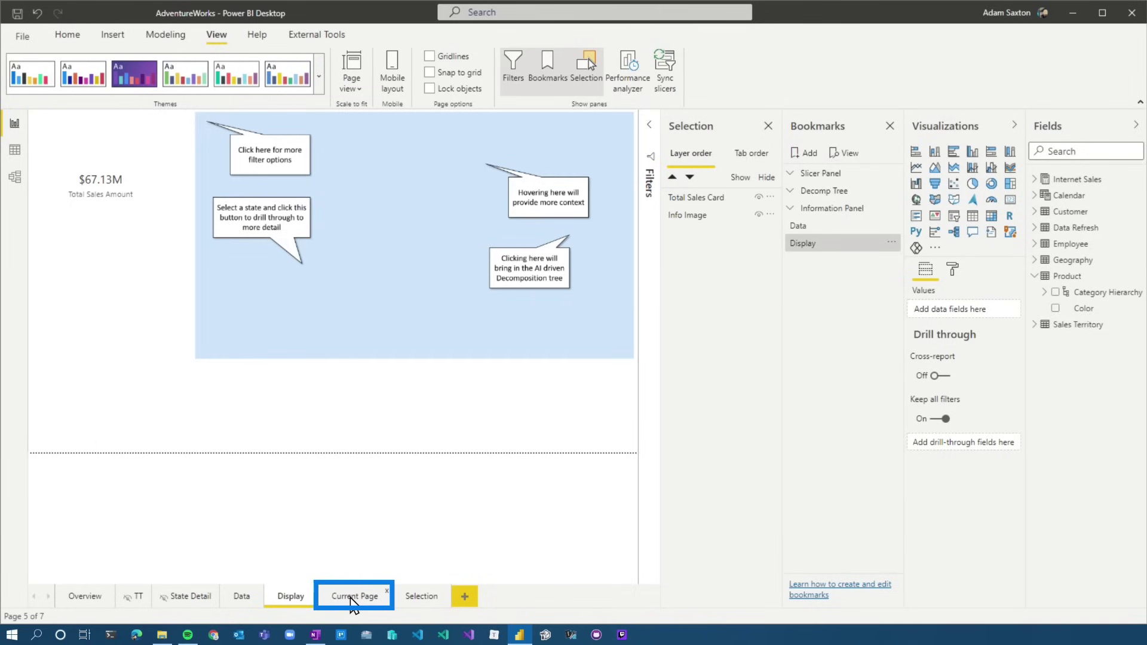
Add a bookmark named Current Page on the Current Page report page
{"action": "left_click", "coordinate": [358, 597]}
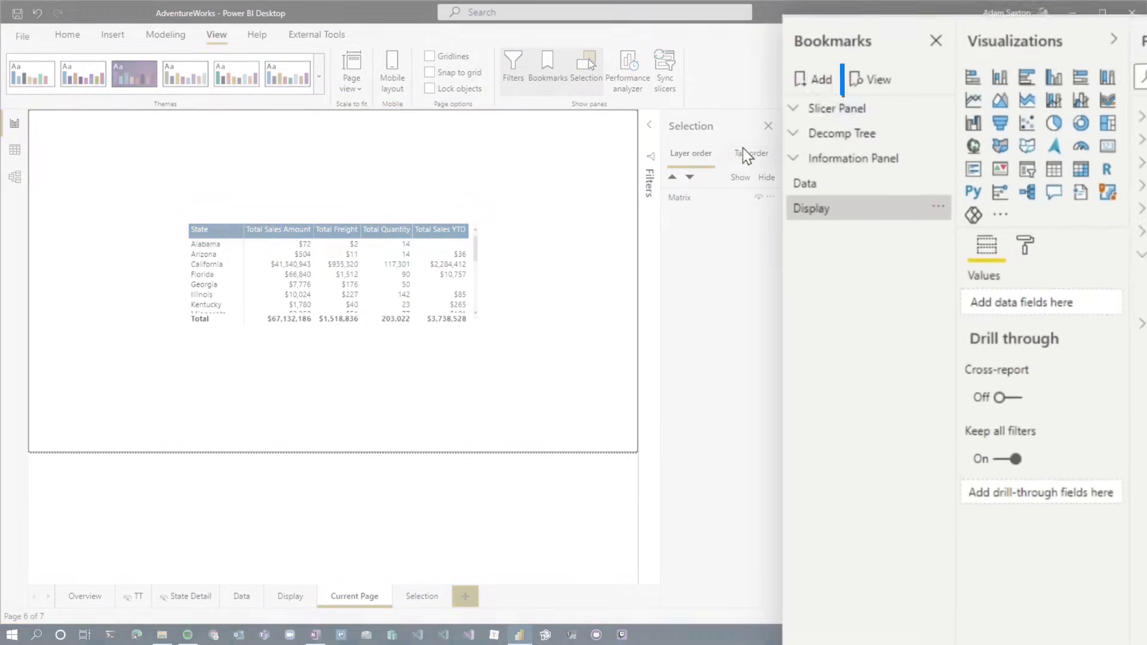
{"action": "left_click", "coordinate": [806, 138]}
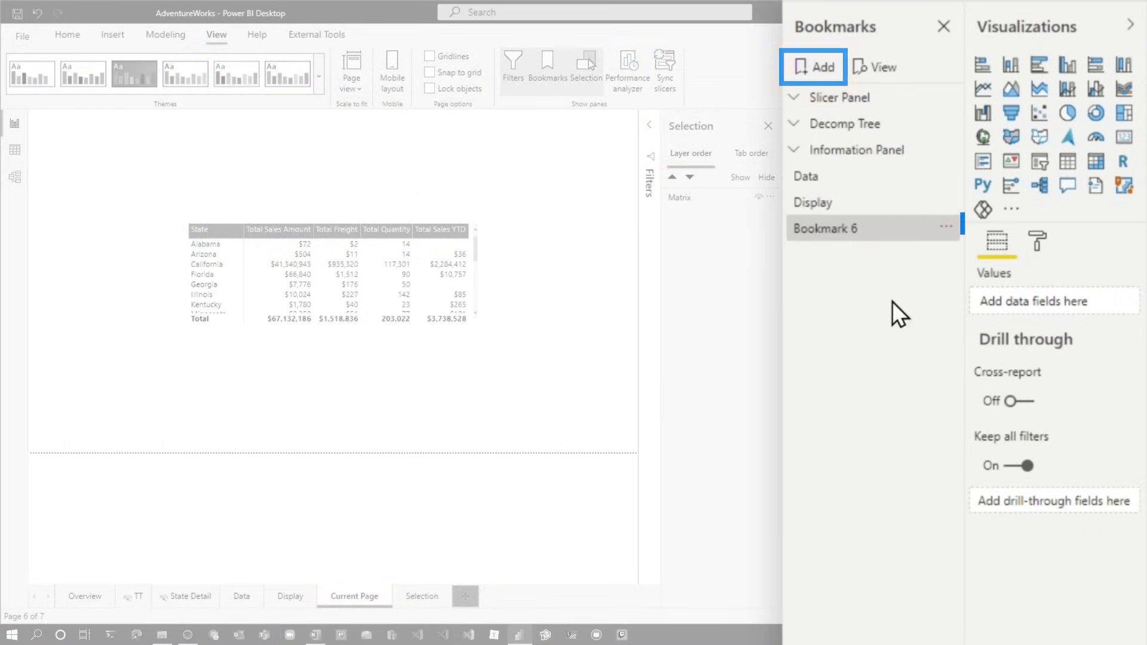
{"action": "double_click", "coordinate": [863, 229]}
{"action": "type", "text": "Current Page"}
{"action": "key", "text": "Return"}
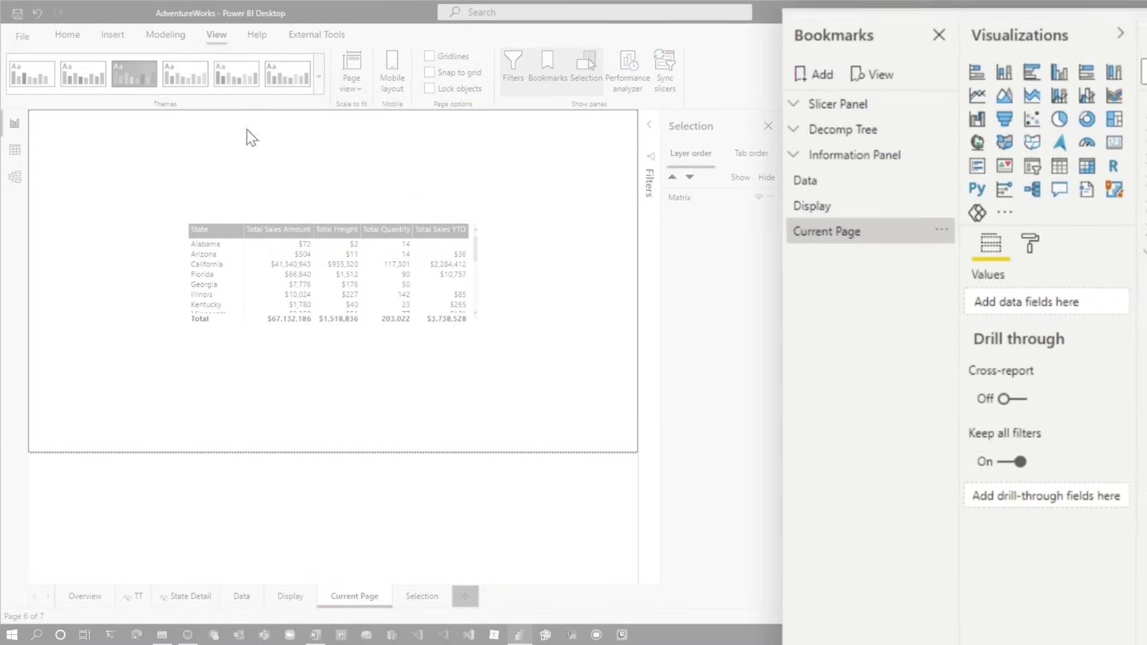
Hide the matrix on the Current Page report page, and restore it by applying the Current Page bookmark from the Overview page
{"action": "left_click", "coordinate": [758, 197]}
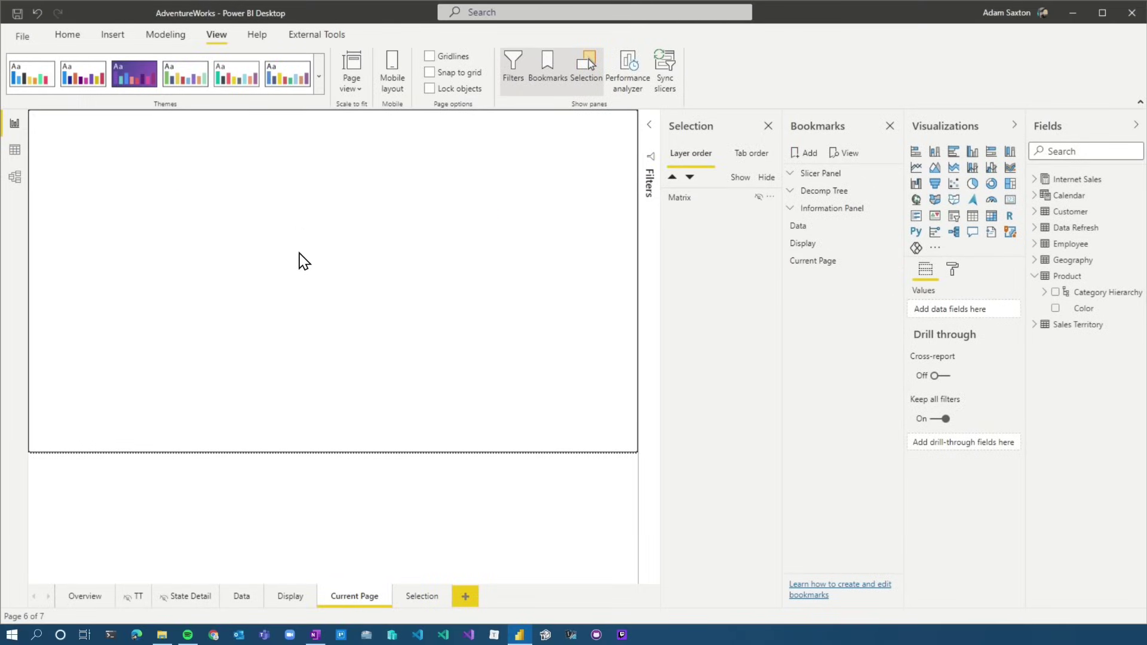
{"action": "left_click", "coordinate": [101, 597]}
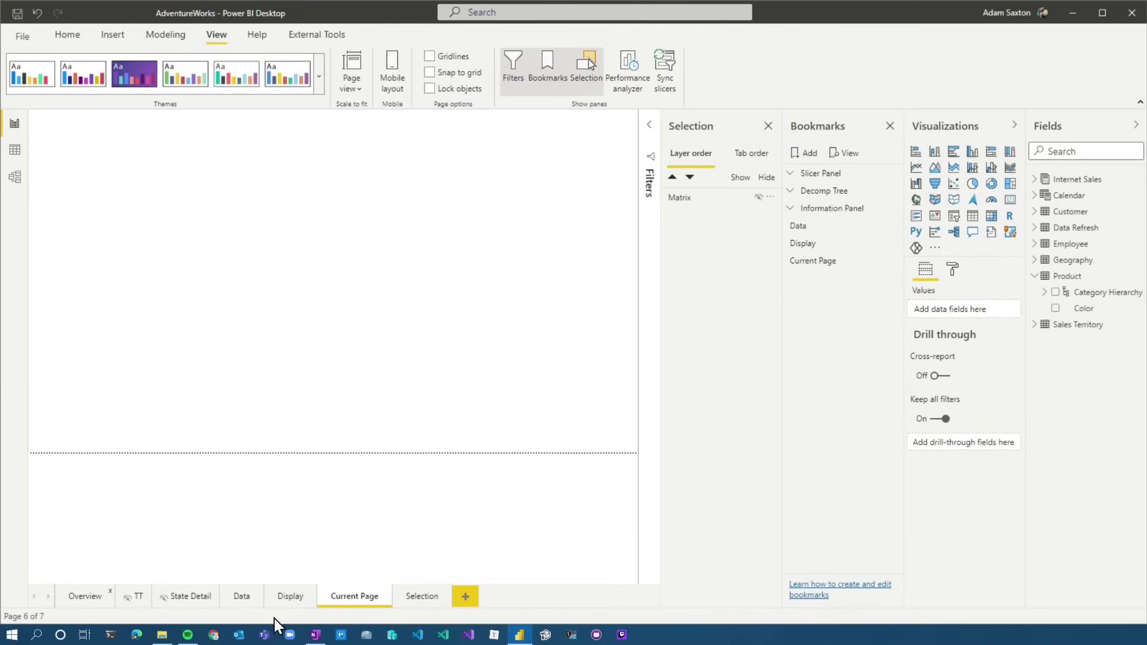
{"action": "left_click", "coordinate": [359, 602]}
{"action": "left_click", "coordinate": [80, 603]}
{"action": "left_click", "coordinate": [811, 263]}
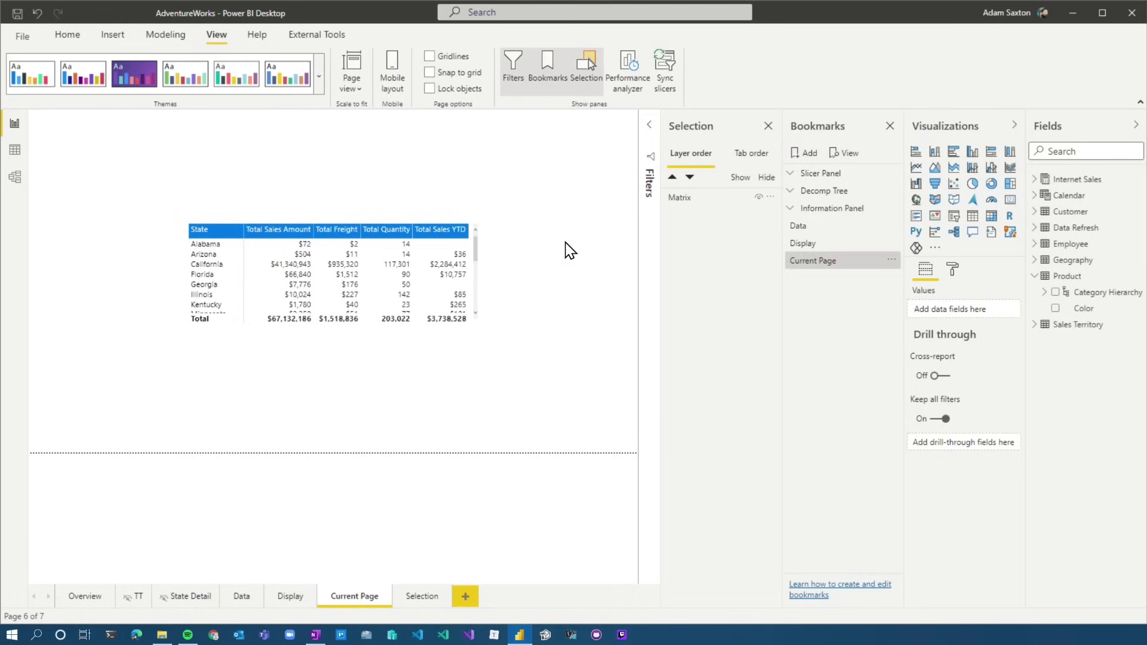
Turn off the Current page option for the Current Page bookmark and hide the matrix
{"action": "left_click", "coordinate": [891, 260]}
{"action": "left_click", "coordinate": [948, 369]}
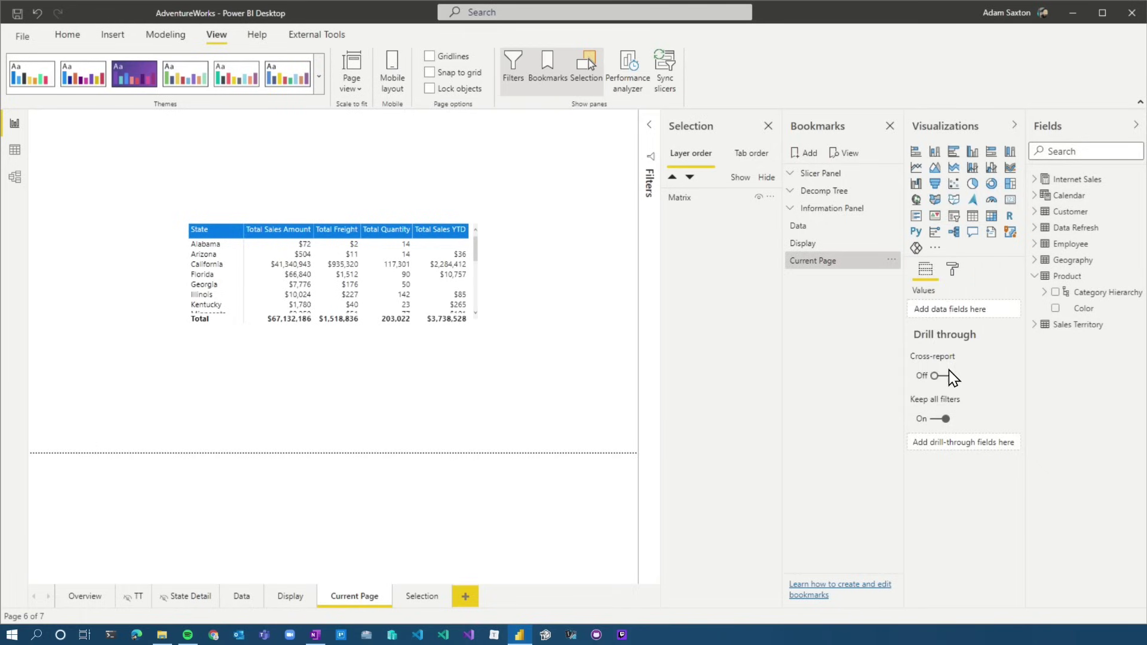
{"action": "left_click", "coordinate": [759, 198]}
Apply the Current Page bookmark from the Overview page and check the matrix on the Current Page report page
{"action": "left_click", "coordinate": [85, 596]}
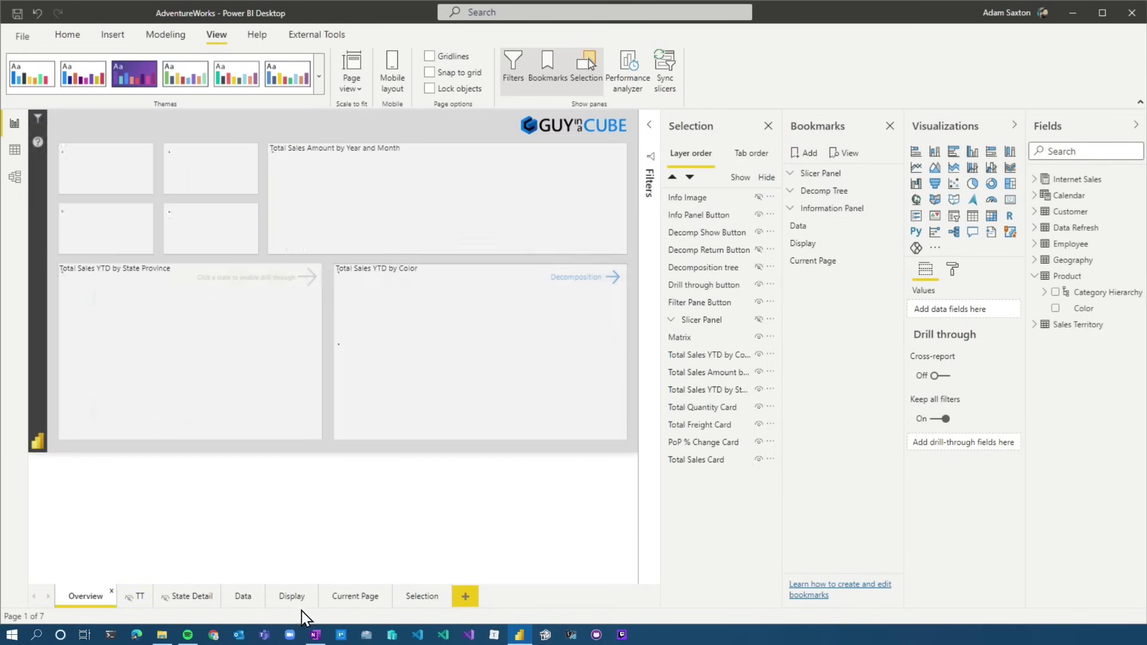
{"action": "left_click", "coordinate": [359, 596]}
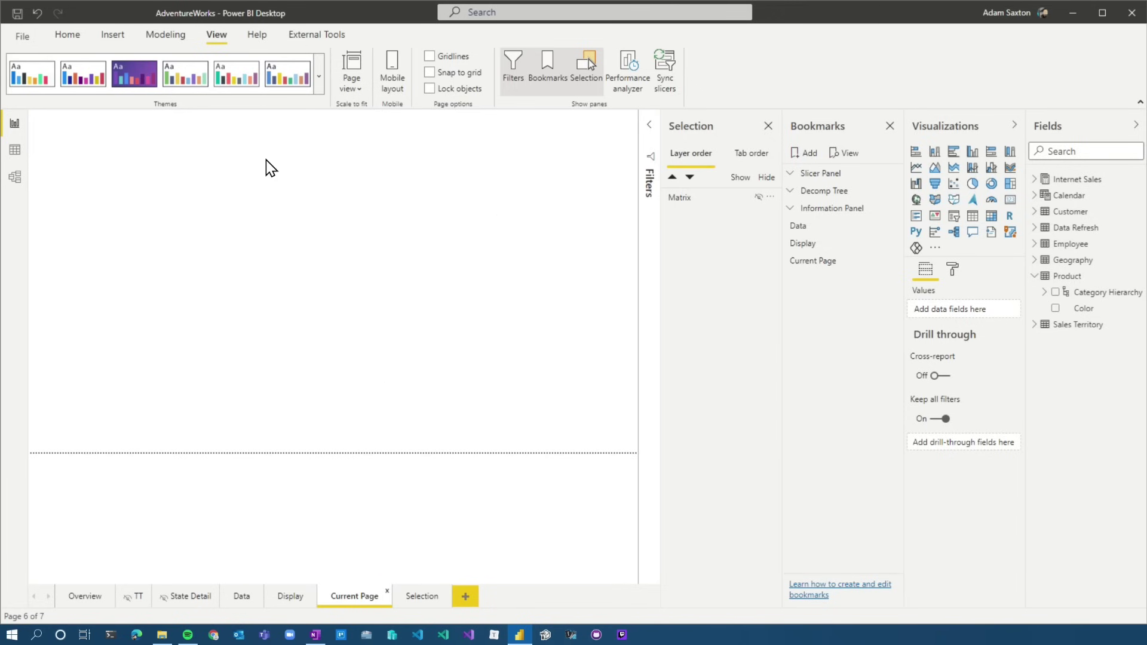
{"action": "left_click", "coordinate": [812, 261]}
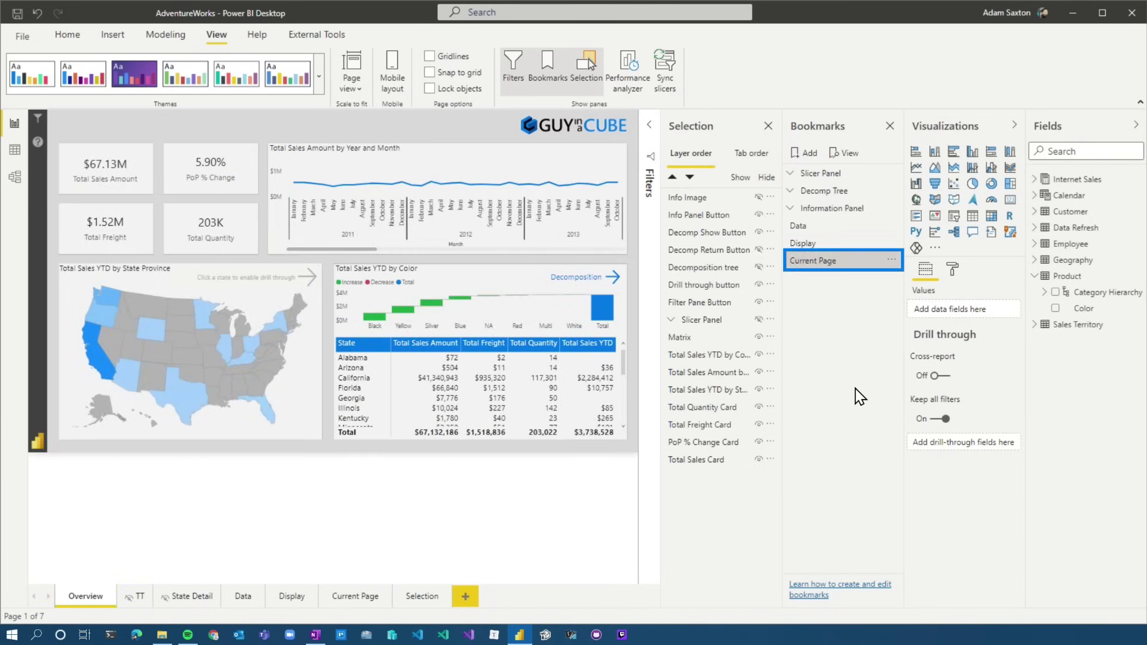
{"action": "left_click", "coordinate": [357, 597]}
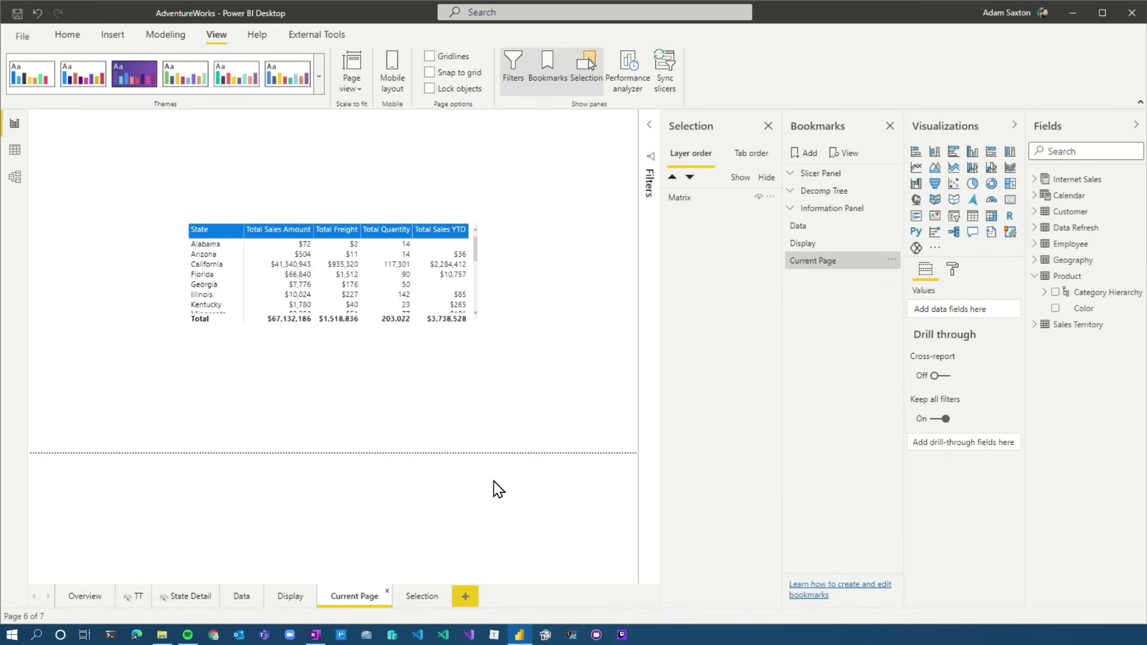
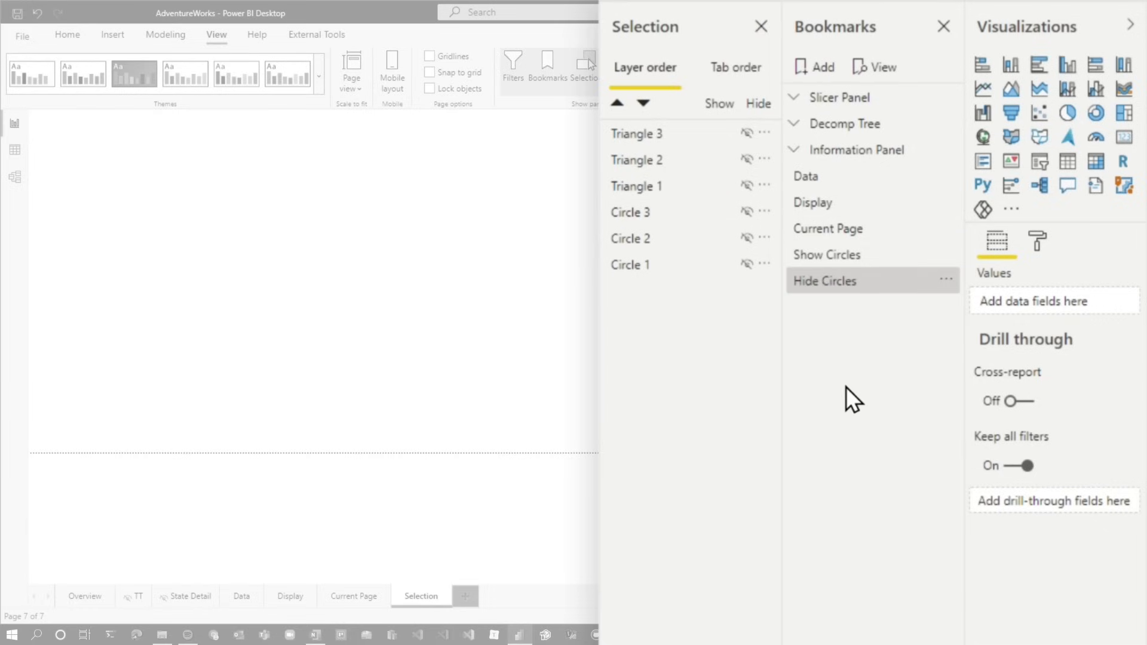
Show Triangle 1, Triangle 2 and Triangle 3 on the Selection page and save the state as a bookmark named show Triangles
{"action": "left_click", "coordinate": [747, 185]}
{"action": "left_click", "coordinate": [746, 159]}
{"action": "left_click", "coordinate": [747, 132]}
{"action": "left_click", "coordinate": [823, 67]}
{"action": "double_click", "coordinate": [842, 307]}
{"action": "type", "text": "show Triangles"}
{"action": "key", "text": "Return"}
Hide all three triangles and save the state as a bookmark named Hide Triangles
{"action": "left_click", "coordinate": [747, 133]}
{"action": "left_click", "coordinate": [746, 159]}
{"action": "left_click", "coordinate": [747, 185]}
{"action": "left_click", "coordinate": [815, 67]}
{"action": "double_click", "coordinate": [872, 332]}
{"action": "type", "text": "Hide Triangles"}
{"action": "key", "text": "Return"}
Test the show and hide bookmarks for the triangles, followed by those for the circles
{"action": "left_click", "coordinate": [836, 307]}
{"action": "left_click", "coordinate": [848, 339]}
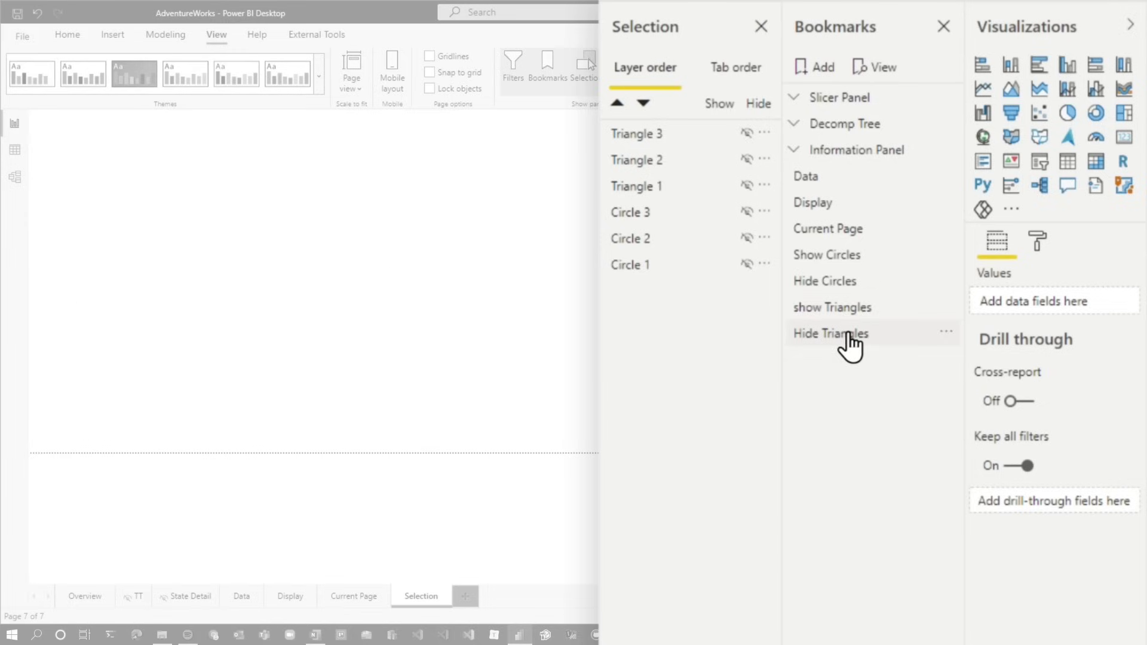
{"action": "left_click", "coordinate": [835, 256]}
{"action": "left_click", "coordinate": [811, 286]}
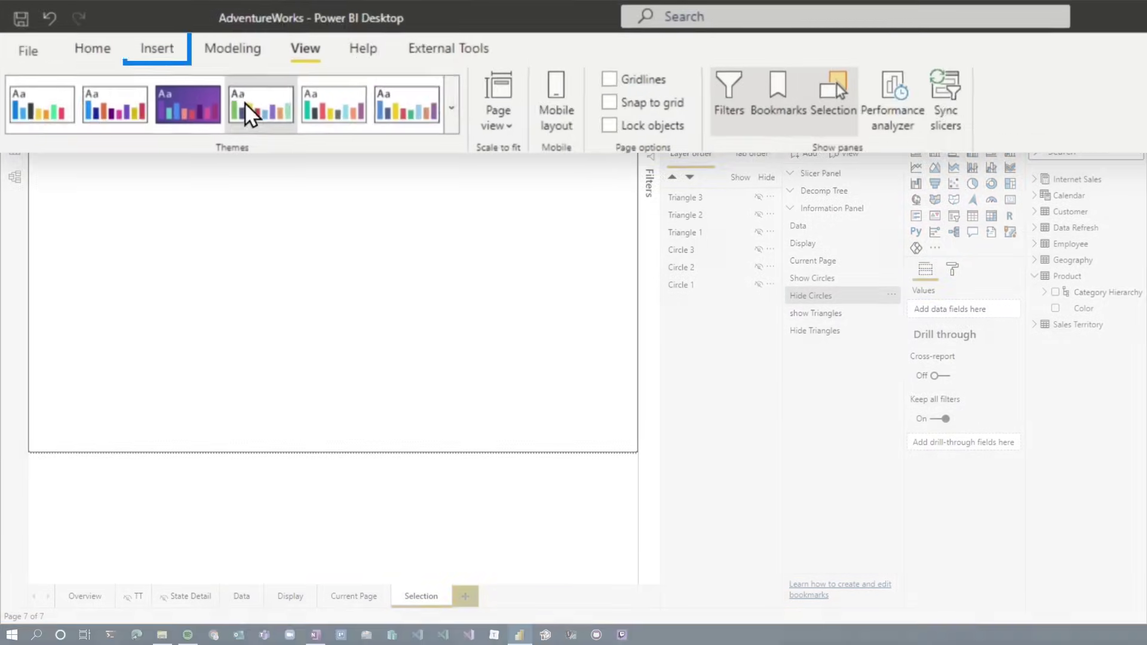
Insert a rectangle shape on the Selection page and place it in the page's lower-right corner
{"action": "left_click", "coordinate": [157, 48]}
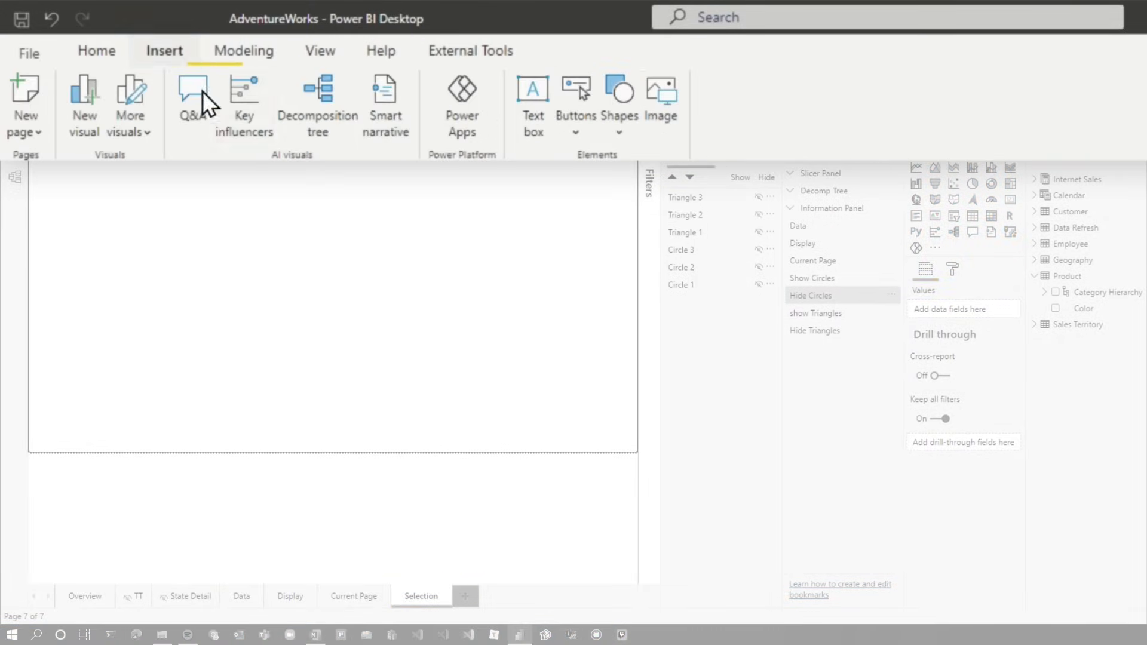
{"action": "left_click", "coordinate": [576, 120]}
{"action": "left_click", "coordinate": [614, 99]}
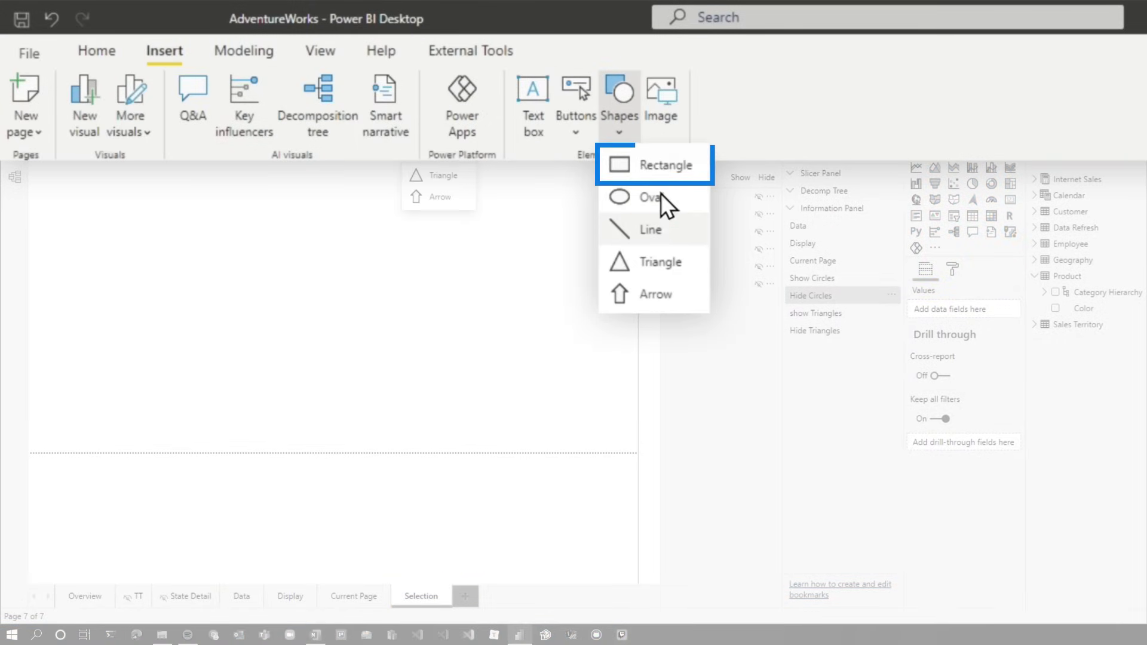
{"action": "left_click", "coordinate": [646, 179]}
{"action": "left_click_drag", "start_coordinate": [120, 418], "coordinate": [747, 449]}
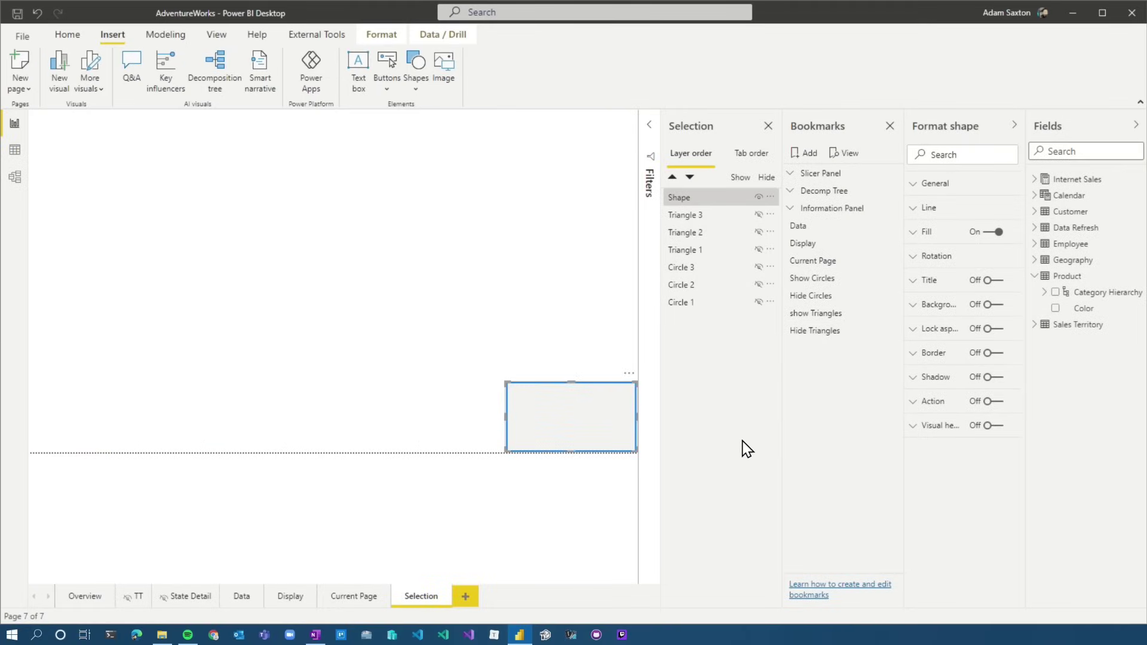
{"action": "left_click", "coordinate": [413, 272]}
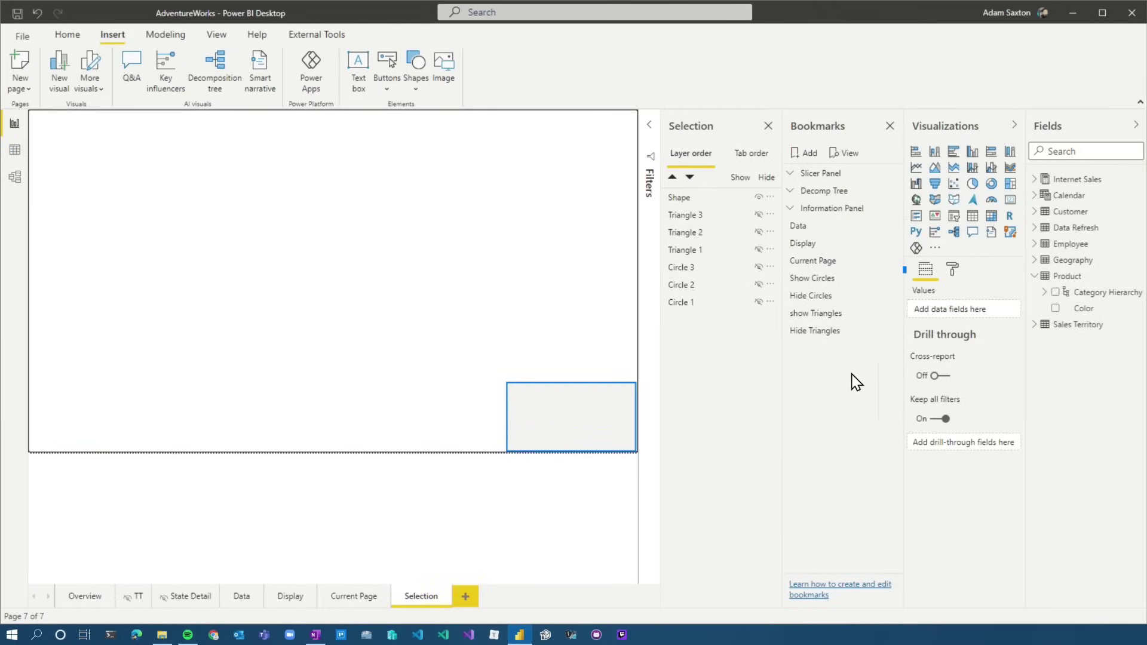
Test the circle and triangle show/hide bookmarks with the rectangle visible on the page
{"action": "left_click", "coordinate": [839, 281]}
{"action": "left_click", "coordinate": [814, 302]}
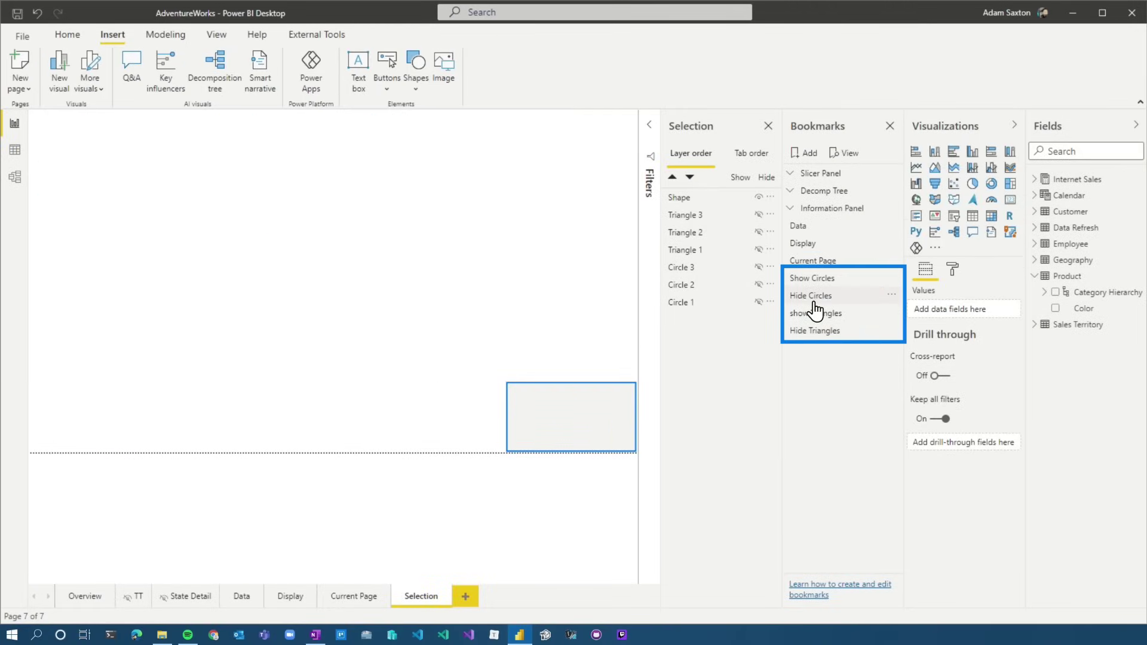
{"action": "left_click", "coordinate": [820, 315]}
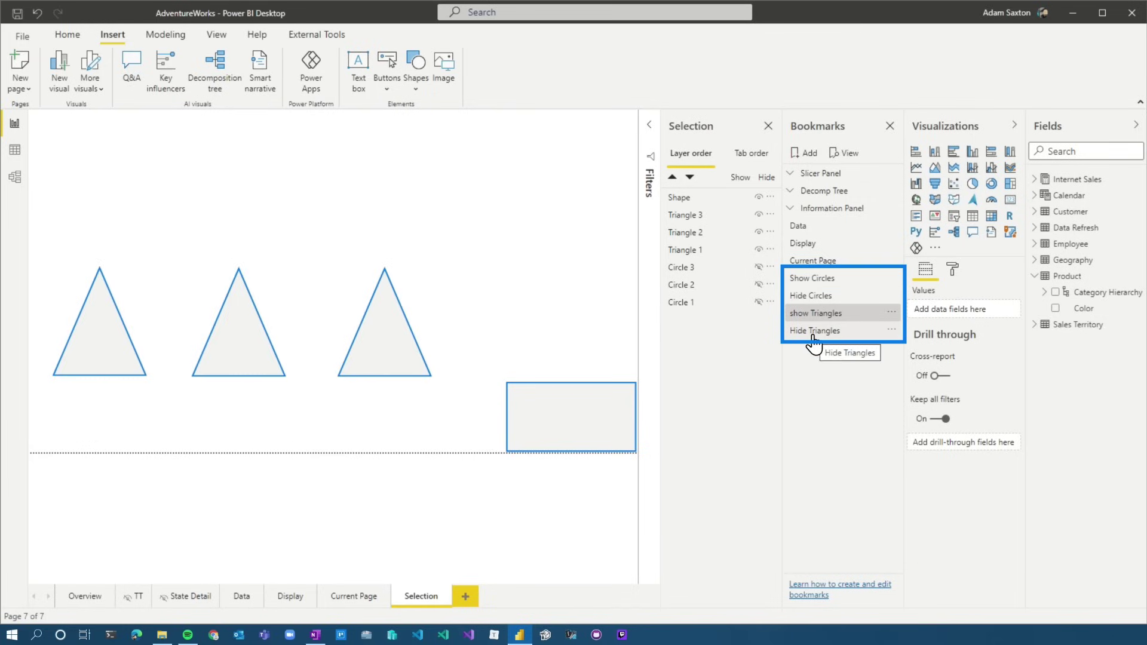
{"action": "left_click", "coordinate": [812, 334]}
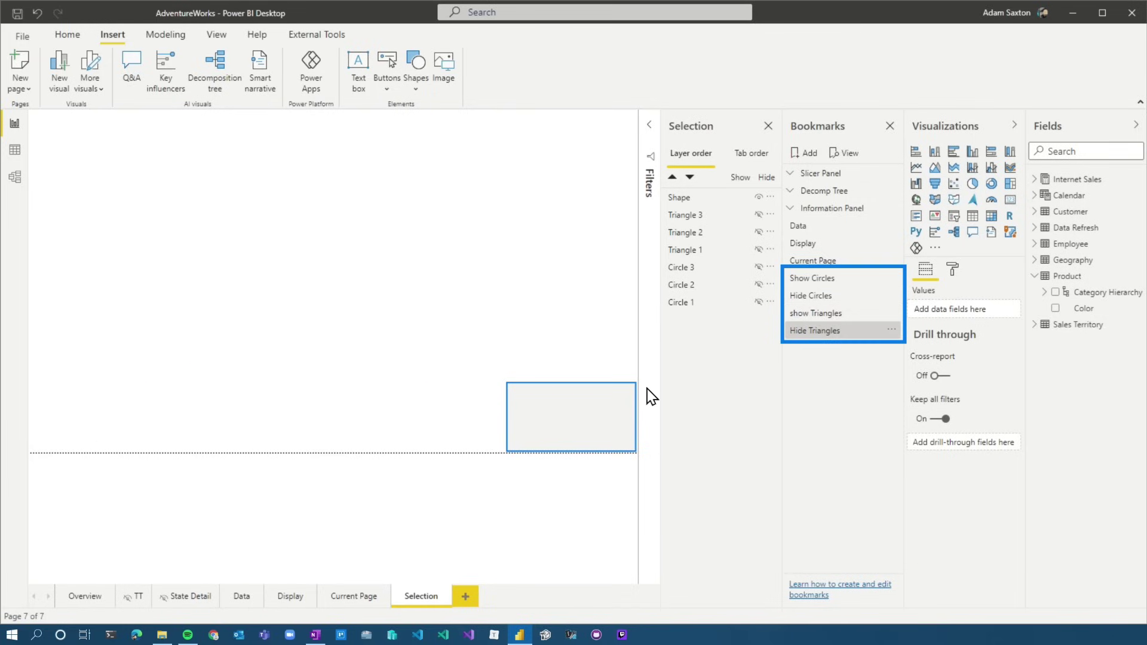
{"action": "left_click", "coordinate": [520, 394], "text": "ctrl"}
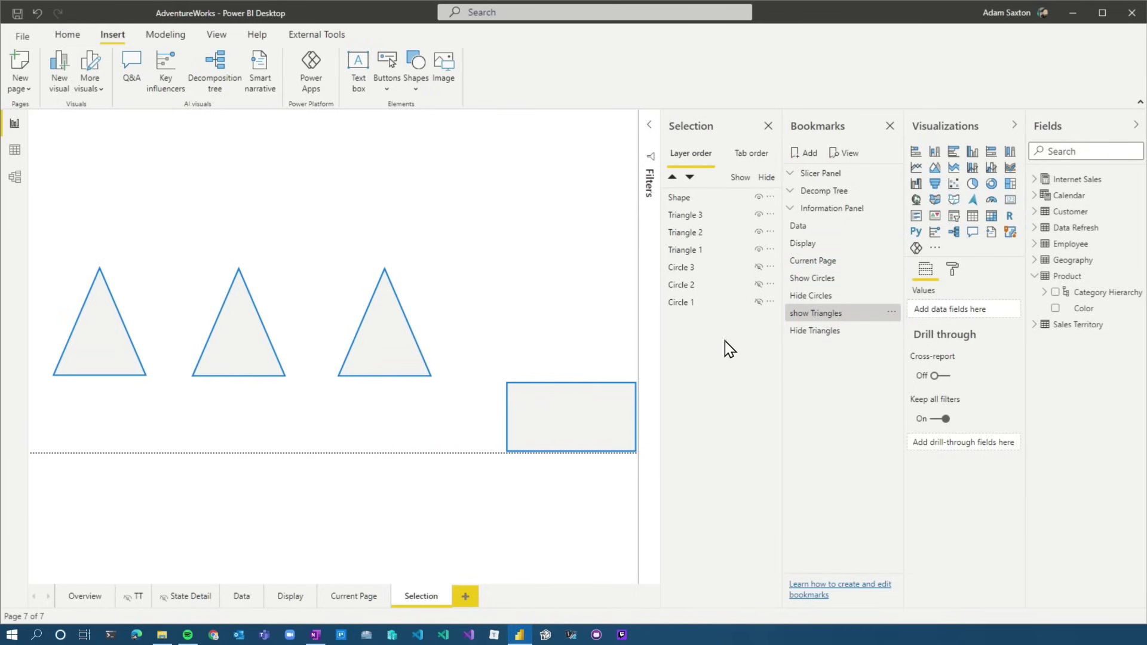
Hide the rectangle and check how the Hide Triangles and show Triangles bookmarks affect it
{"action": "left_click", "coordinate": [759, 197]}
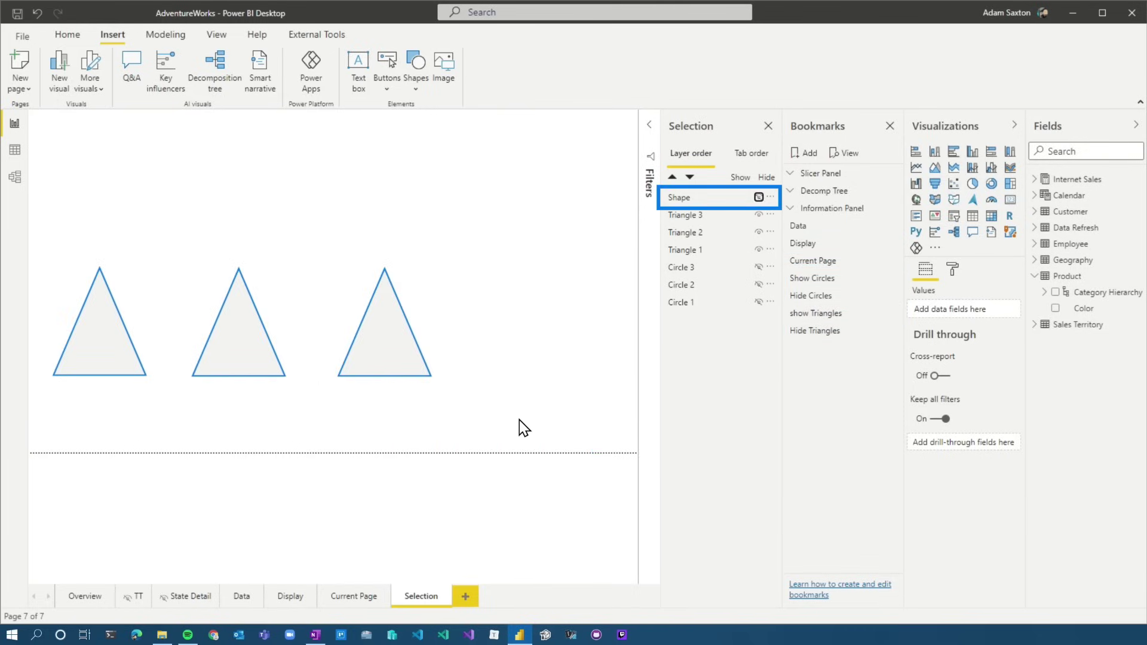
{"action": "left_click", "coordinate": [837, 330]}
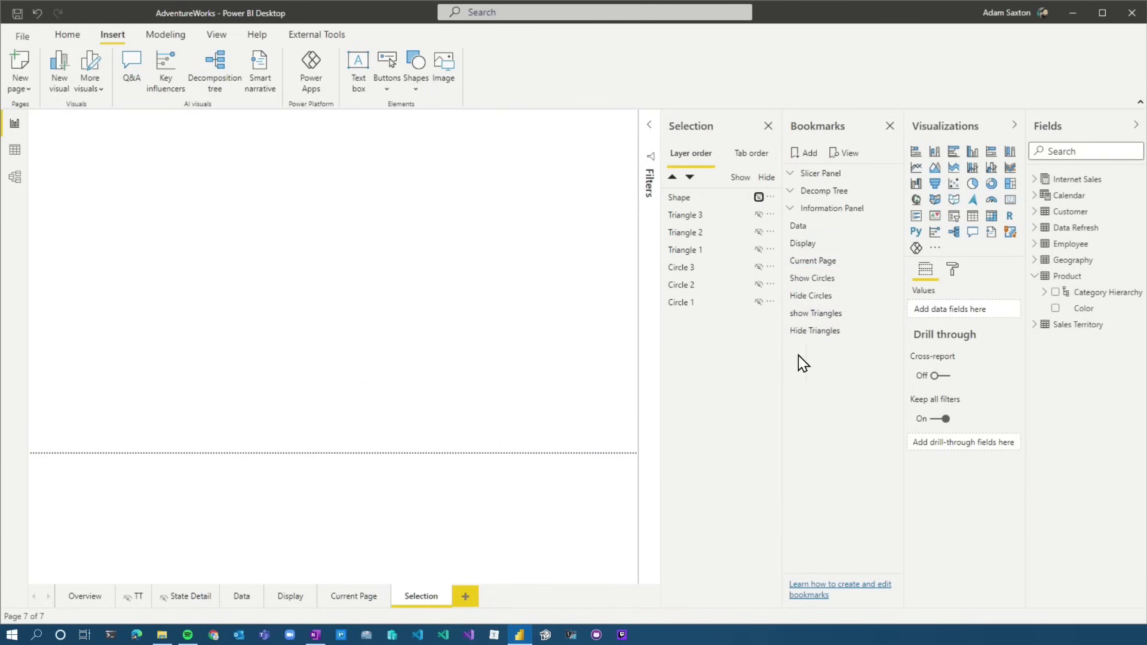
{"action": "left_click", "coordinate": [817, 316]}
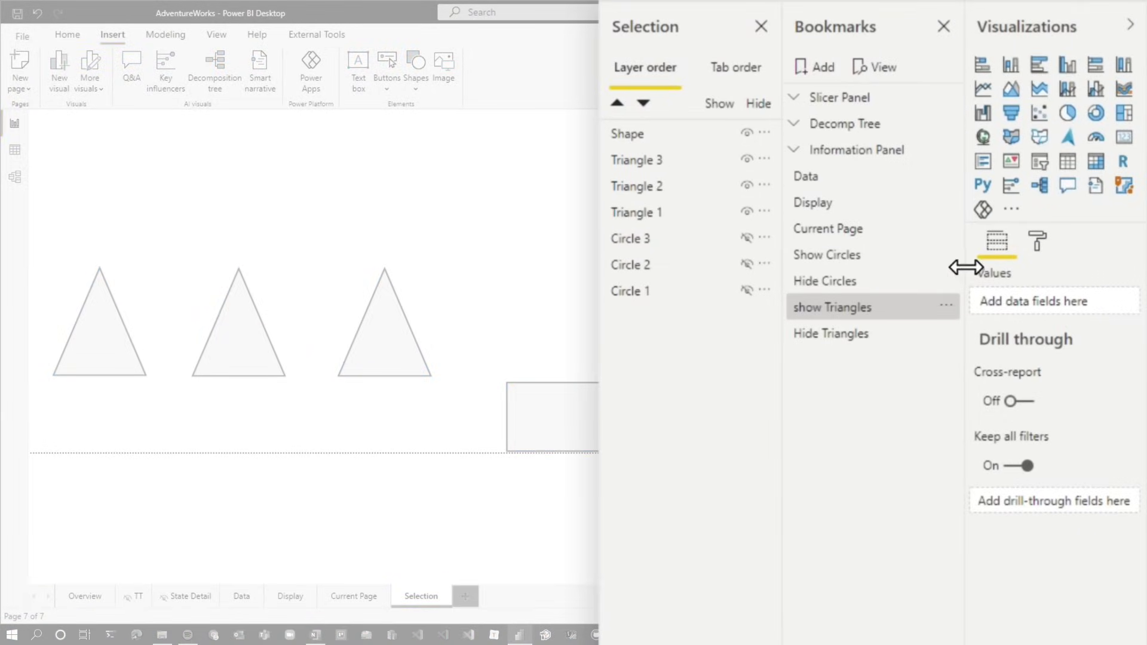
Set the Show Circles, Hide Circles, show Triangles and Hide Triangles bookmarks to apply to Selected visuals
{"action": "left_click", "coordinate": [948, 255]}
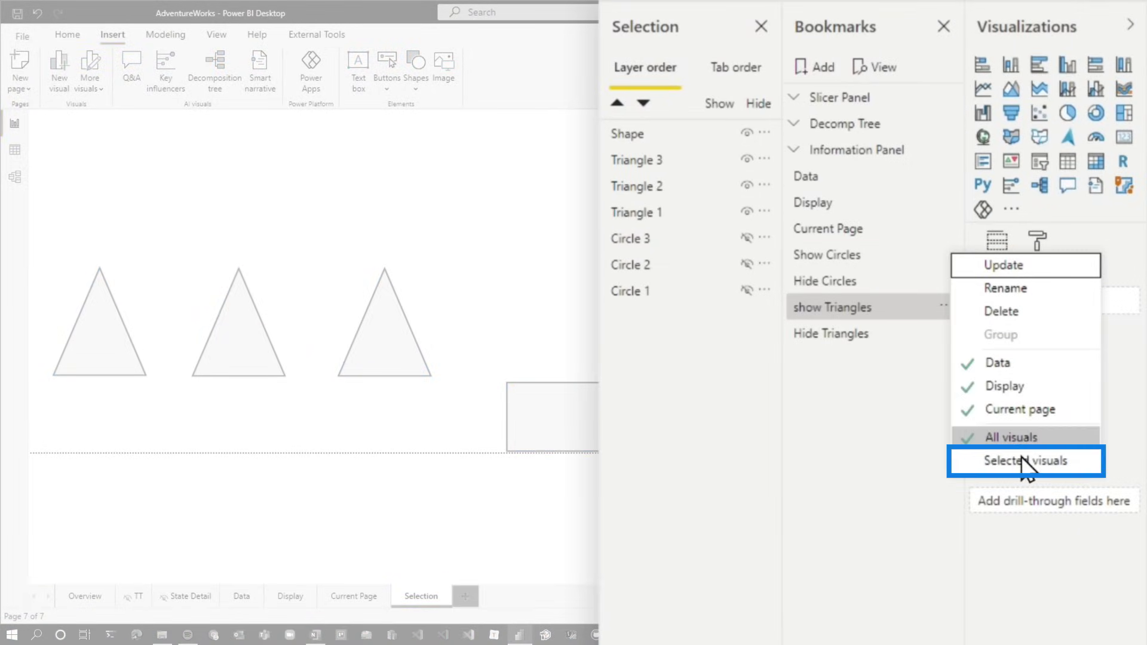
{"action": "left_click", "coordinate": [946, 305]}
{"action": "left_click", "coordinate": [946, 307]}
{"action": "left_click", "coordinate": [947, 317]}
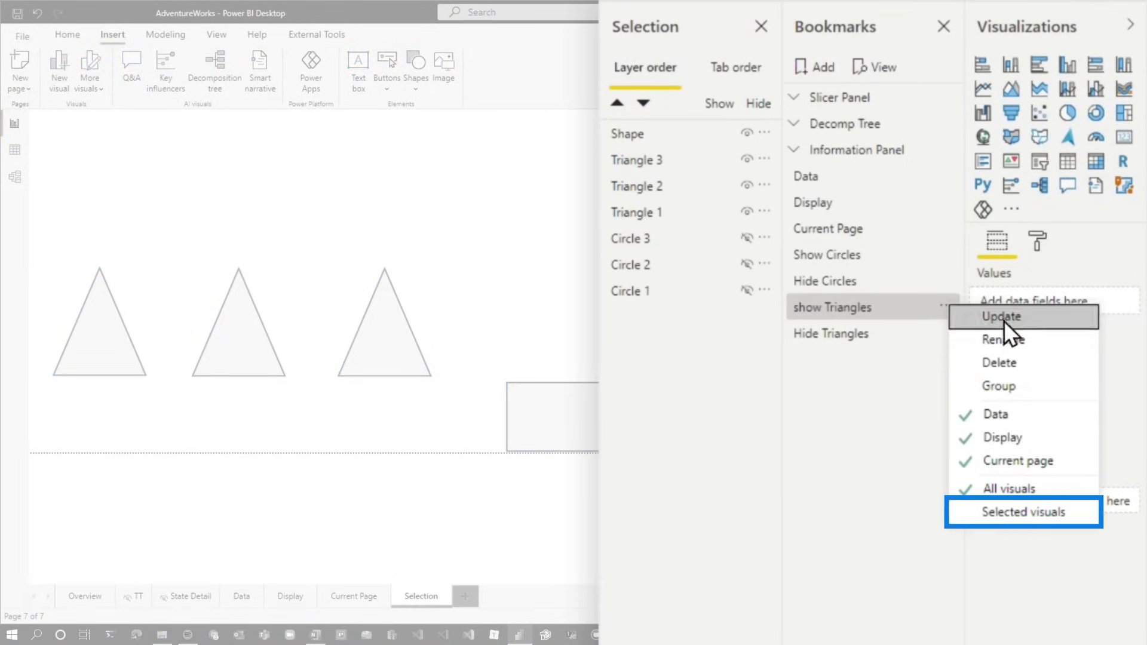
{"action": "left_click", "coordinate": [1013, 510]}
{"action": "left_click", "coordinate": [945, 332]}
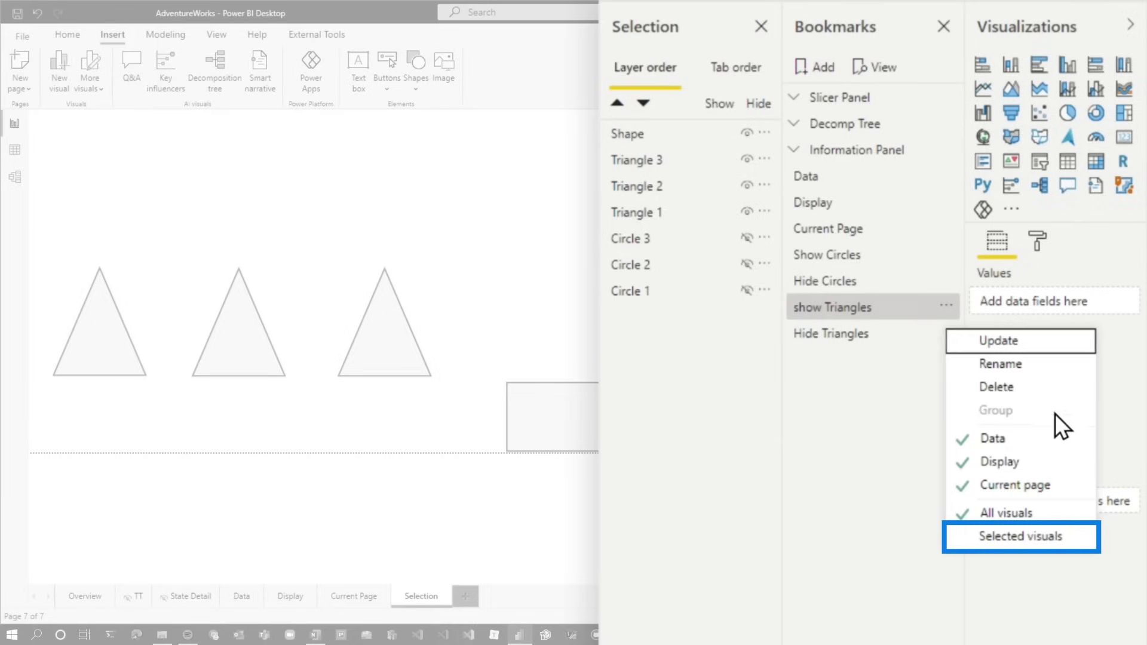
{"action": "left_click", "coordinate": [1017, 540]}
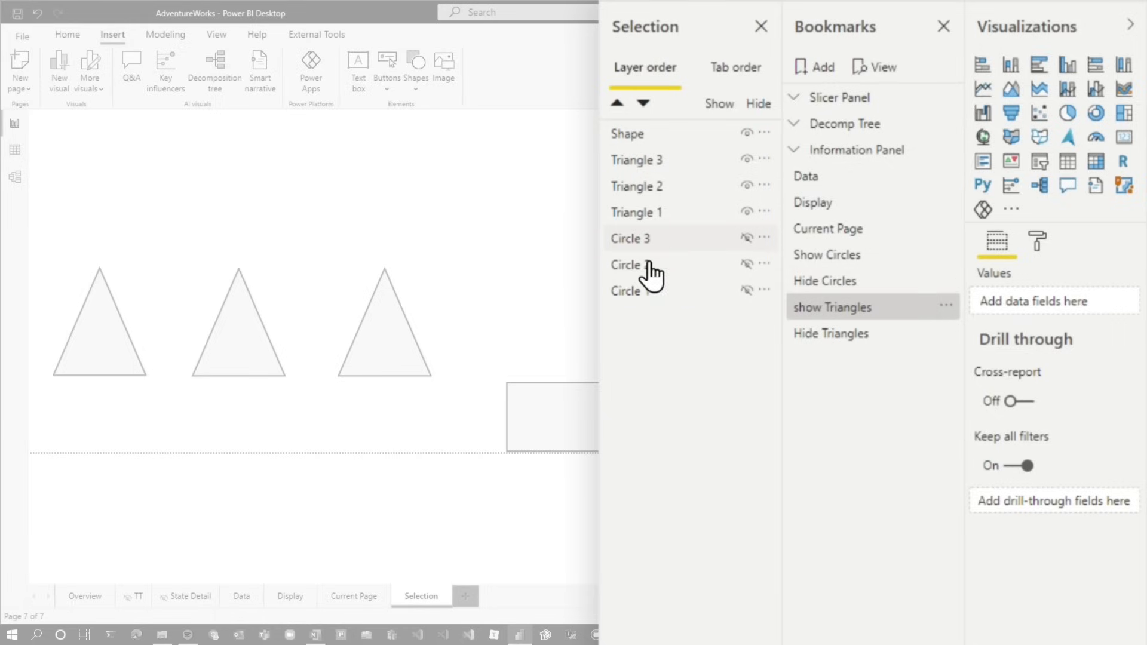
Select the hidden Circle 1, Circle 2 and Circle 3 and update the Hide Circles bookmark
{"action": "left_click", "coordinate": [642, 242]}
{"action": "left_click", "coordinate": [636, 275], "text": "ctrl"}
{"action": "left_click", "coordinate": [633, 291], "text": "ctrl"}
{"action": "left_click", "coordinate": [946, 280]}
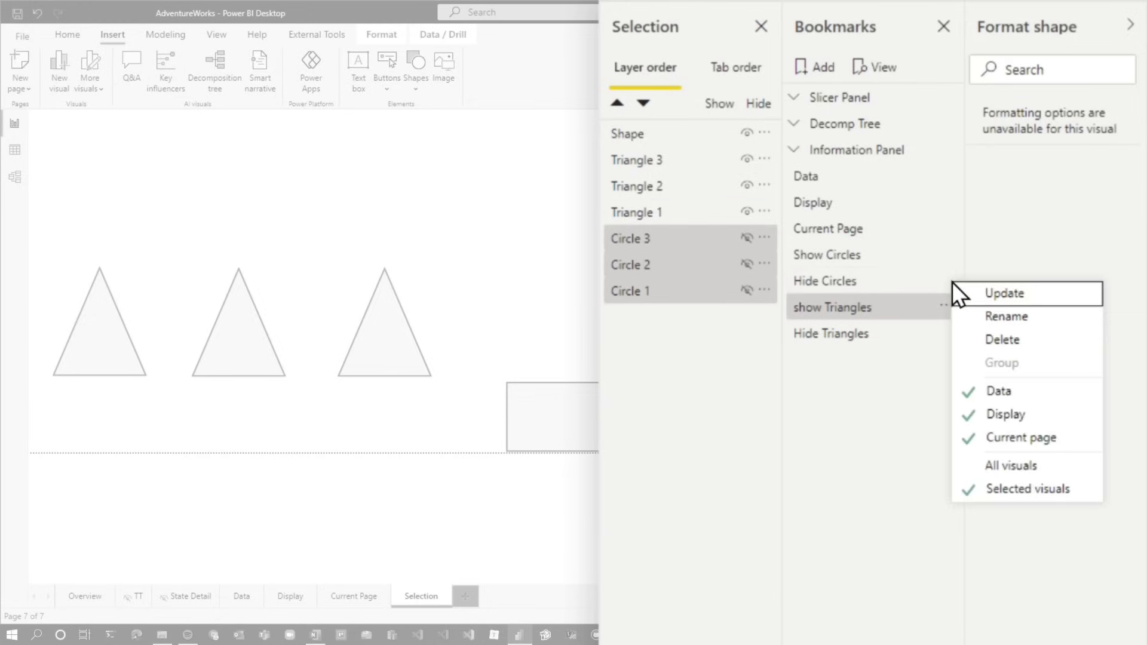
{"action": "left_click", "coordinate": [1019, 288]}
Make the three circles visible and update the Show Circles bookmark
{"action": "left_click", "coordinate": [747, 238]}
{"action": "left_click", "coordinate": [747, 264]}
{"action": "left_click", "coordinate": [747, 291]}
{"action": "left_click", "coordinate": [946, 254]}
{"action": "left_click", "coordinate": [1003, 267]}
Test the circle bookmarks by alternating between Hide Circles and Show Circles
{"action": "left_click", "coordinate": [856, 280]}
{"action": "left_click", "coordinate": [844, 258]}
{"action": "left_click", "coordinate": [815, 282]}
{"action": "left_click", "coordinate": [827, 257]}
{"action": "left_click", "coordinate": [817, 282]}
{"action": "left_click", "coordinate": [827, 263]}
{"action": "left_click", "coordinate": [817, 282]}
Select Triangle 1, Triangle 2 and Triangle 3 and apply the show Triangles and Hide Triangles bookmarks
{"action": "left_click", "coordinate": [693, 161], "text": "ctrl"}
{"action": "left_click", "coordinate": [692, 212], "text": "shift"}
{"action": "left_click", "coordinate": [832, 307]}
{"action": "left_click", "coordinate": [830, 333]}
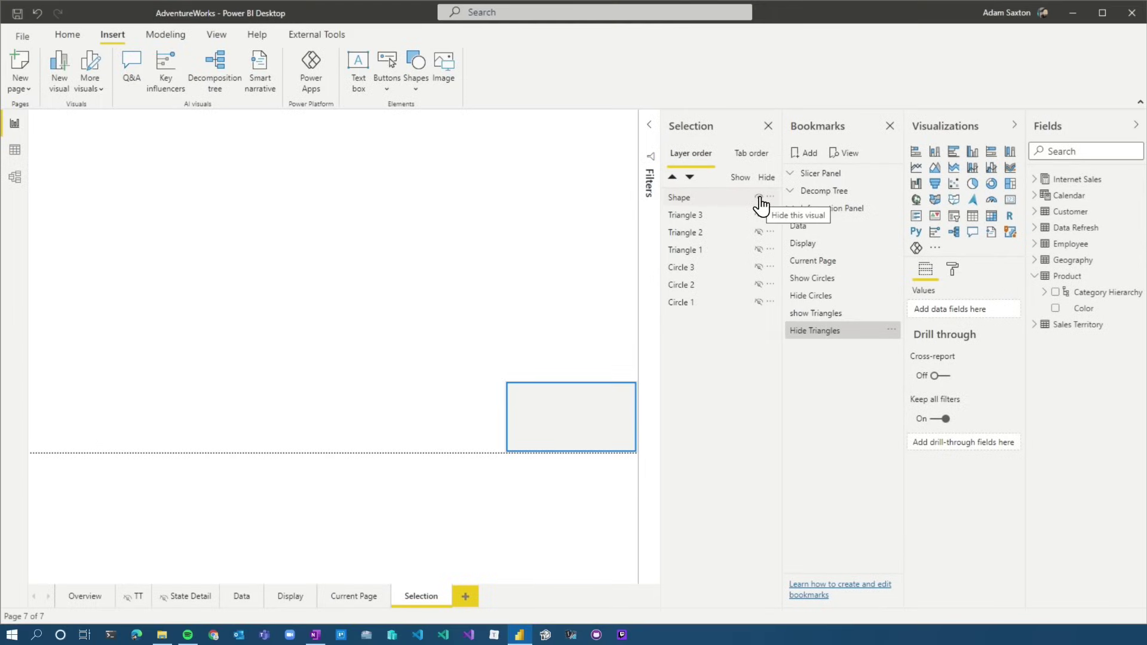
Hide the rectangle and test whether the triangle and circle bookmarks leave it hidden
{"action": "left_click", "coordinate": [759, 198]}
{"action": "left_click", "coordinate": [789, 277]}
{"action": "left_click", "coordinate": [818, 314]}
{"action": "left_click", "coordinate": [819, 330]}
{"action": "left_click", "coordinate": [821, 295]}
{"action": "left_click", "coordinate": [822, 283]}
{"action": "left_click", "coordinate": [821, 295]}
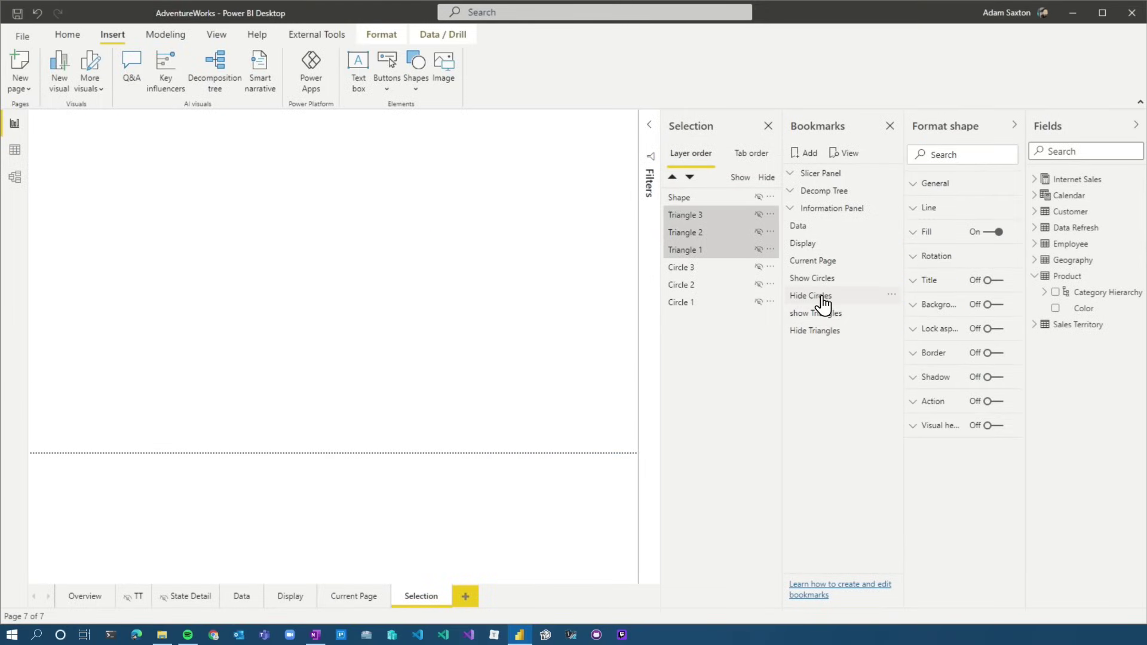
{"action": "left_click", "coordinate": [822, 296]}
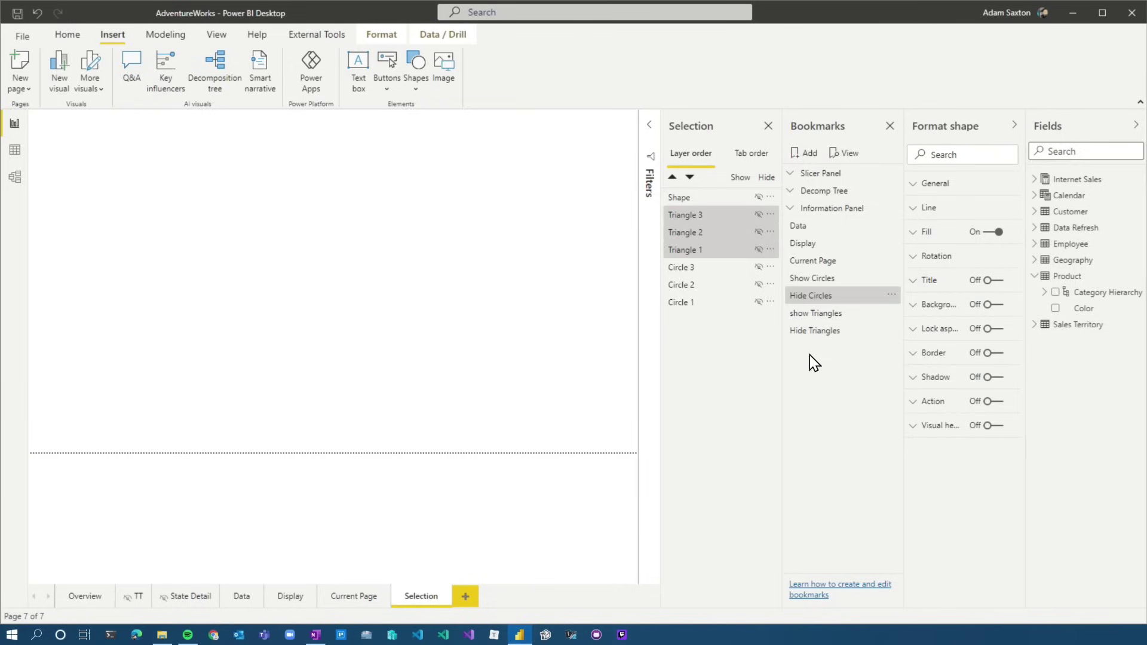
Make Circle 1, Circle 2 and Circle 3 visible while keeping the three triangles hidden
{"action": "left_click", "coordinate": [688, 305], "text": "shift"}
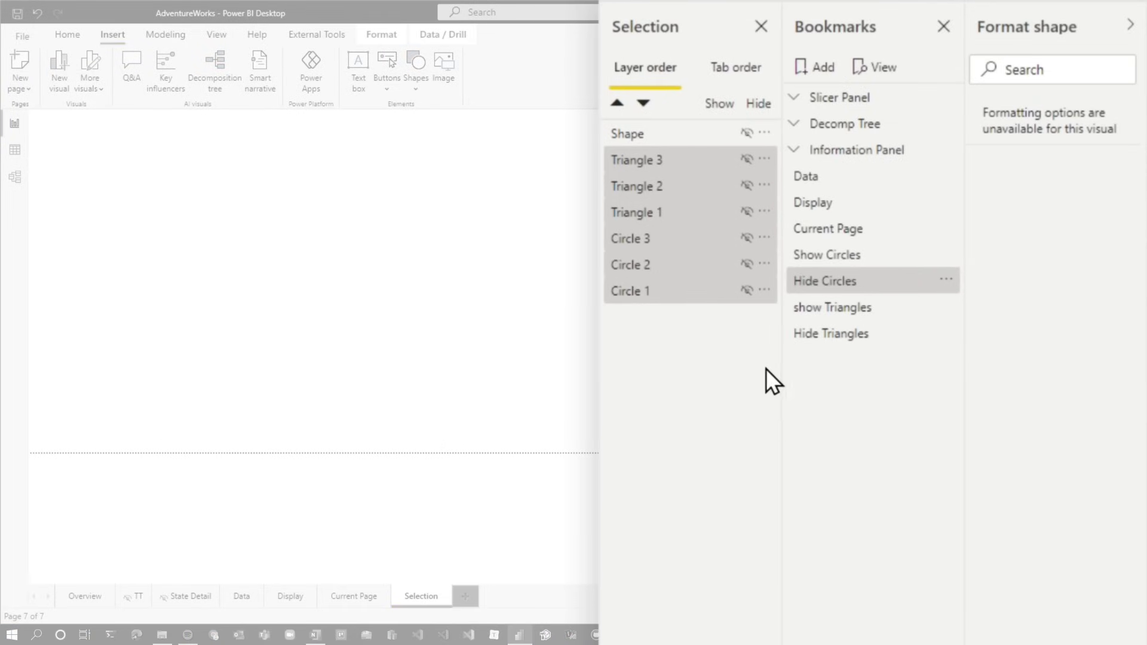
{"action": "left_click", "coordinate": [746, 238]}
{"action": "left_click", "coordinate": [748, 305]}
{"action": "left_click", "coordinate": [747, 264]}
{"action": "left_click", "coordinate": [747, 290]}
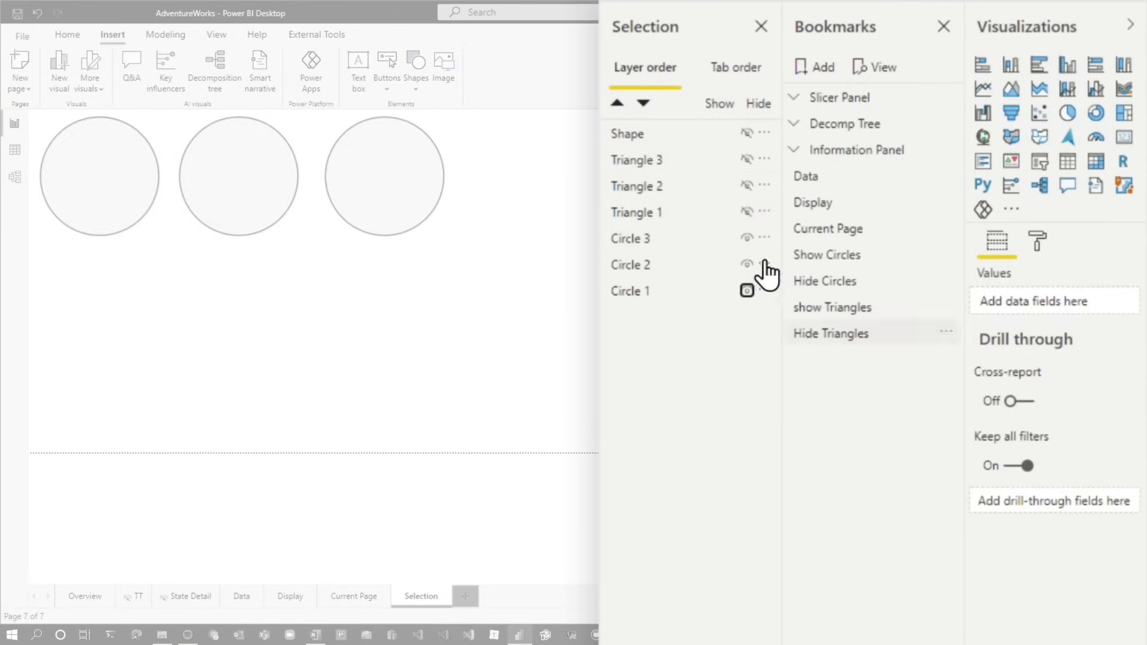
Update the Show Circles bookmark with all three triangles and all three circles as its selected visuals
{"action": "left_click", "coordinate": [946, 254]}
{"action": "left_click", "coordinate": [1002, 270]}
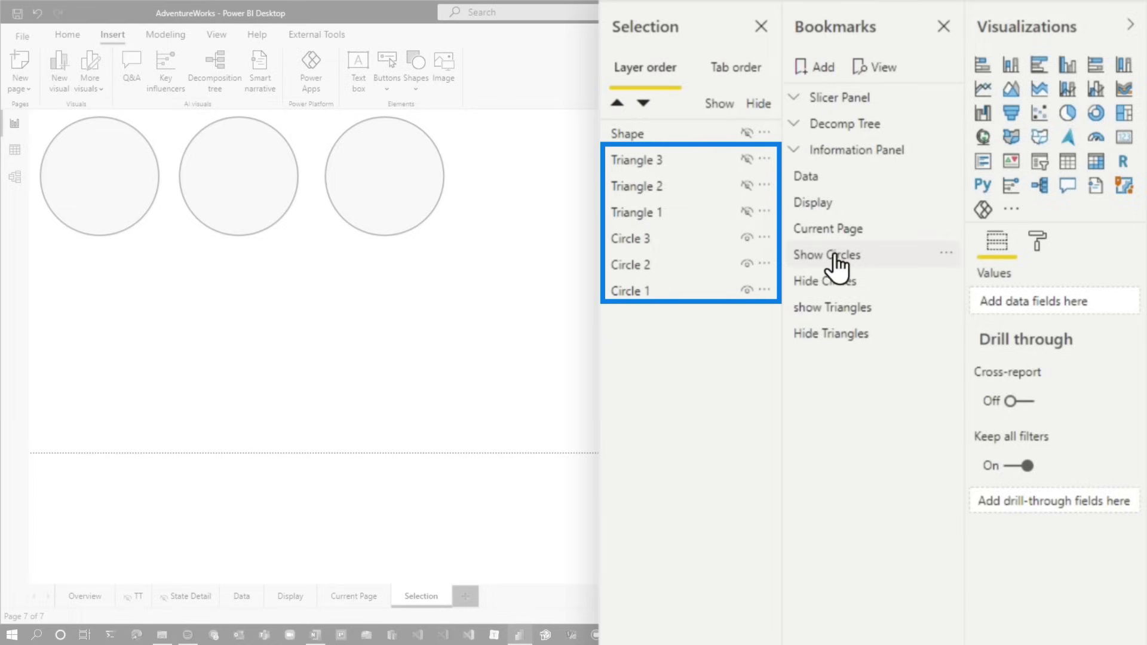
{"action": "key", "text": "ctrl+a"}
{"action": "left_click", "coordinate": [949, 256]}
{"action": "left_click", "coordinate": [959, 263]}
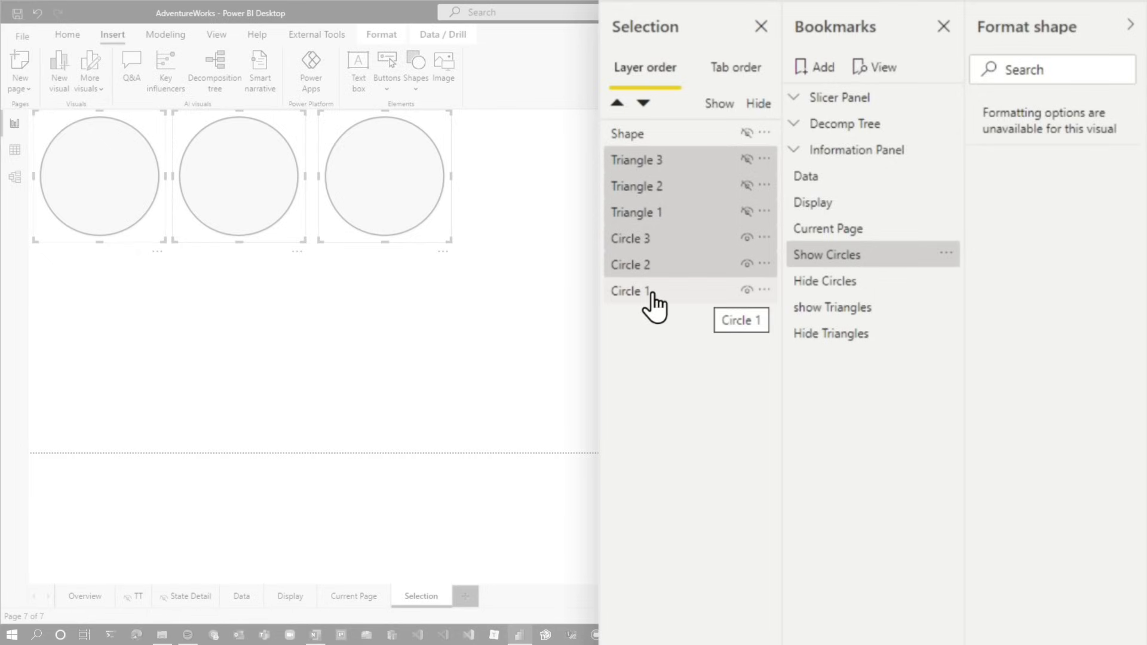
Hide the three circles, show the three triangles, and update the show Triangles bookmark with all six shapes selected
{"action": "left_click", "coordinate": [746, 238]}
{"action": "left_click", "coordinate": [746, 264]}
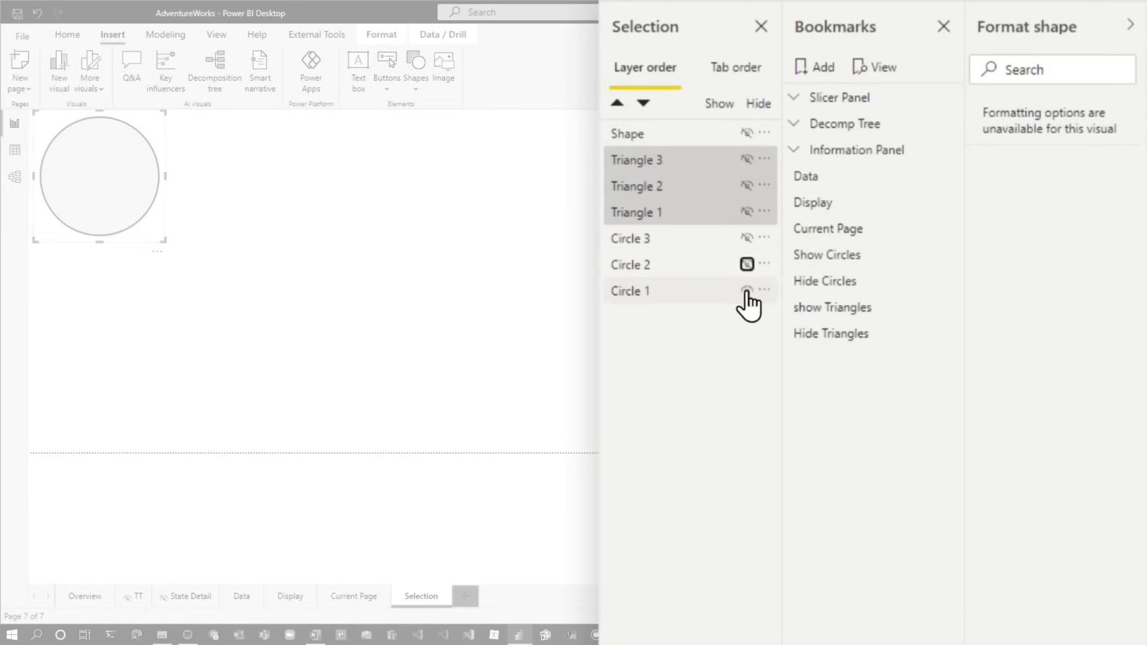
{"action": "left_click", "coordinate": [746, 290]}
{"action": "left_click", "coordinate": [747, 212]}
{"action": "left_click", "coordinate": [747, 185]}
{"action": "left_click", "coordinate": [747, 159]}
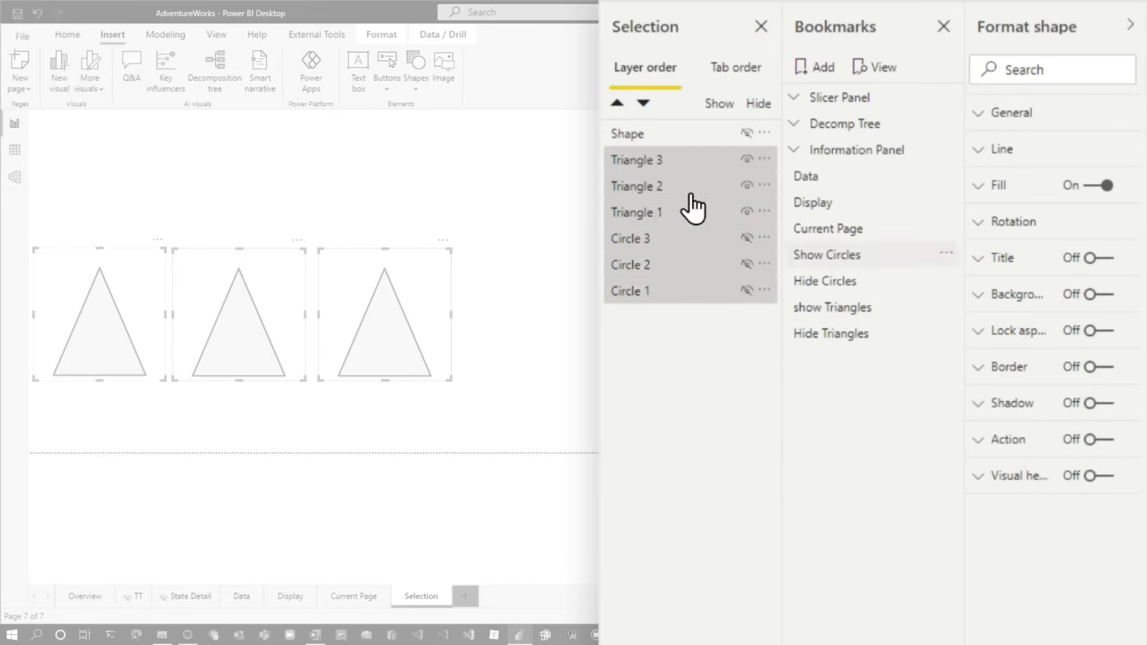
{"action": "left_click", "coordinate": [947, 307]}
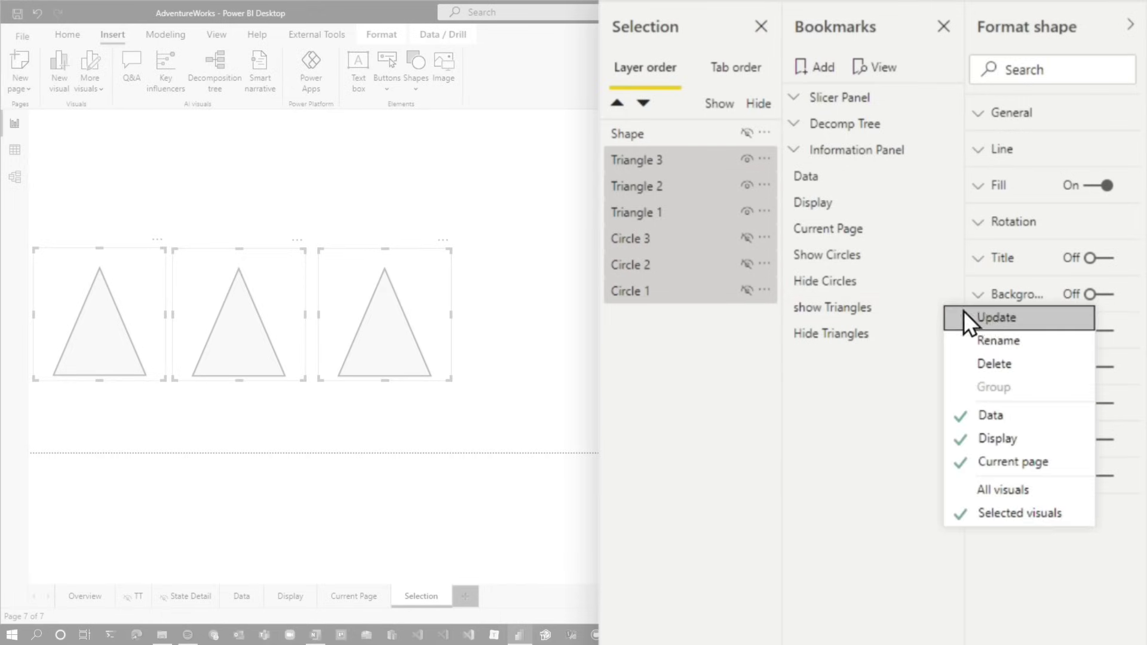
{"action": "left_click", "coordinate": [1004, 316]}
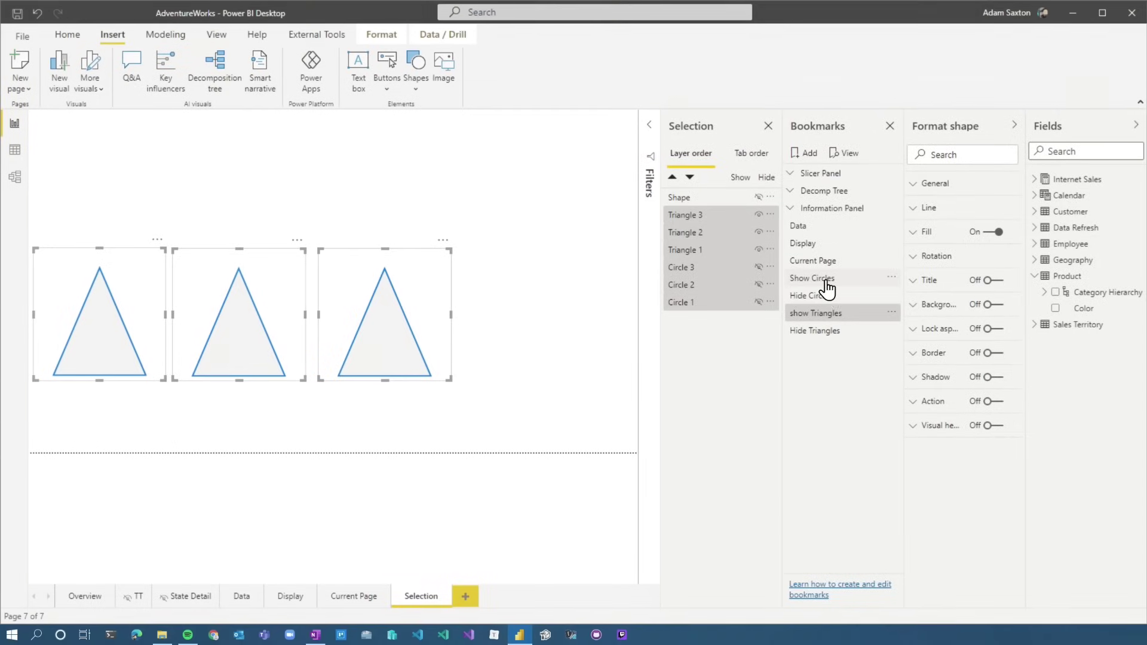
Test switching between the circles and triangles with the Show Circles, show Triangles and hide bookmarks
{"action": "left_click", "coordinate": [839, 266]}
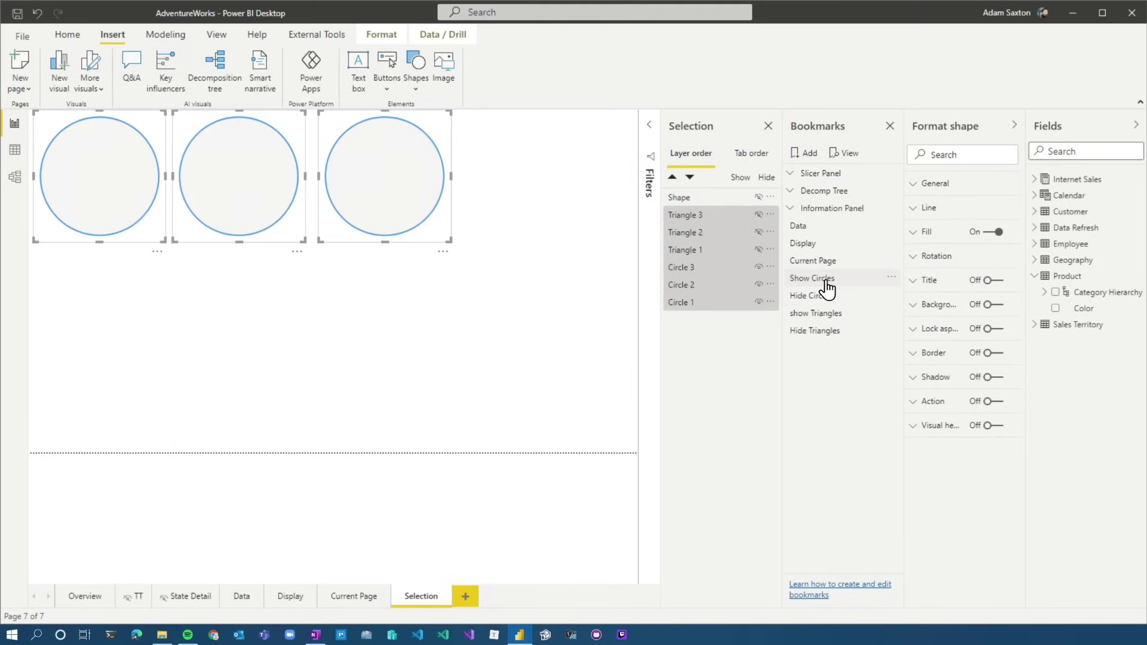
{"action": "left_click", "coordinate": [822, 316]}
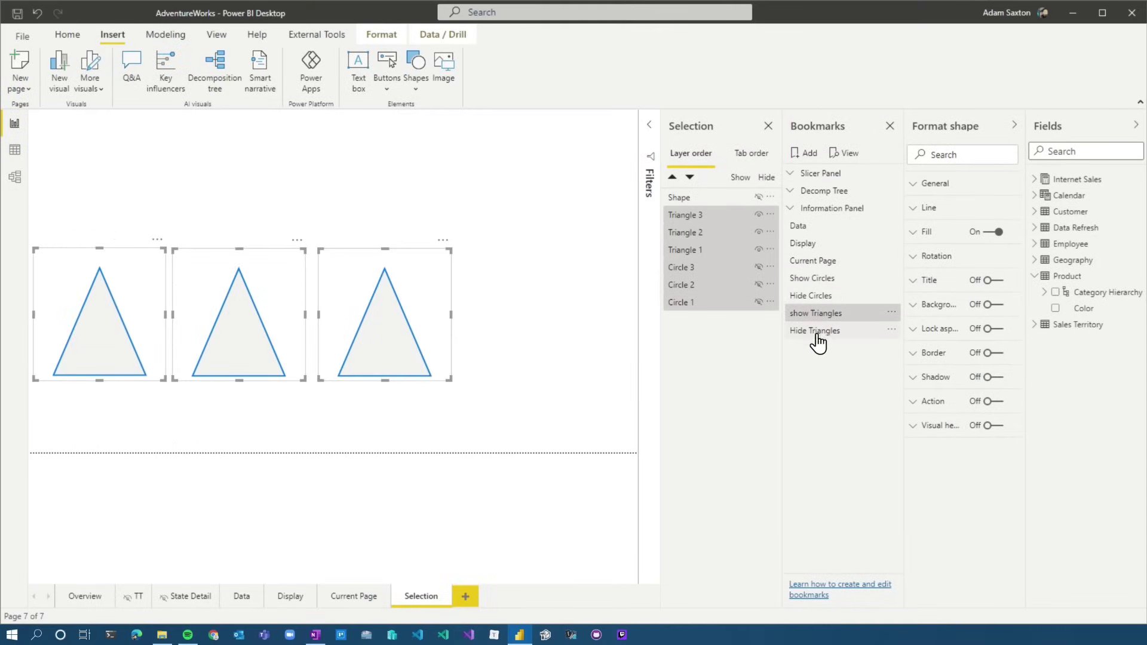
{"action": "left_click", "coordinate": [813, 333]}
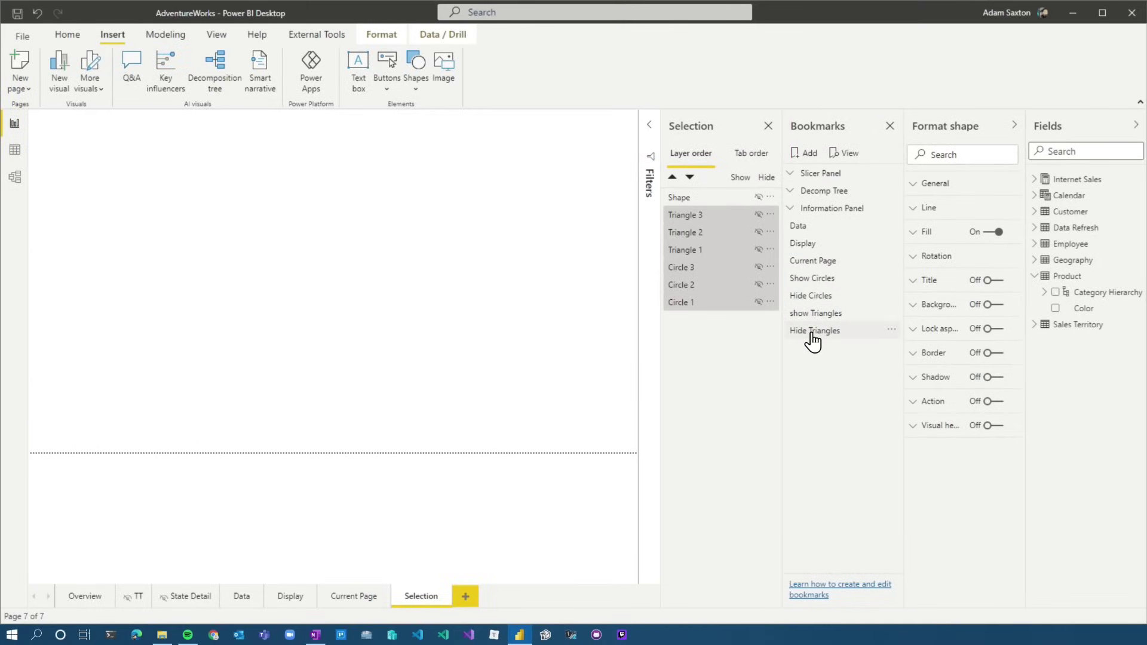
{"action": "left_click", "coordinate": [818, 279]}
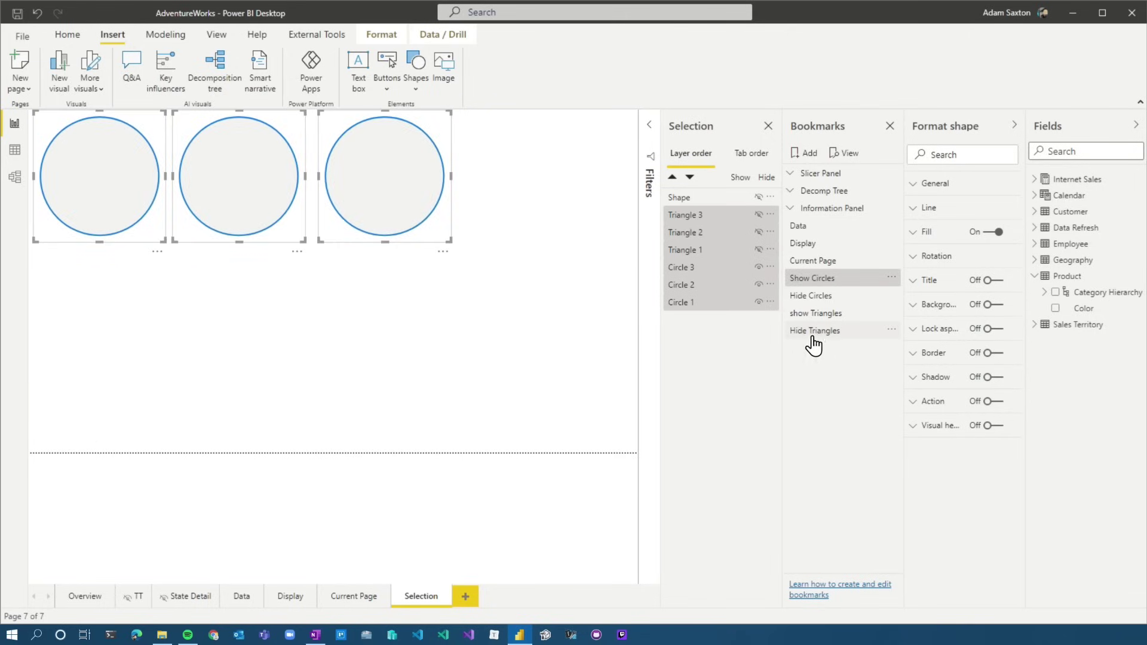
{"action": "left_click", "coordinate": [816, 332]}
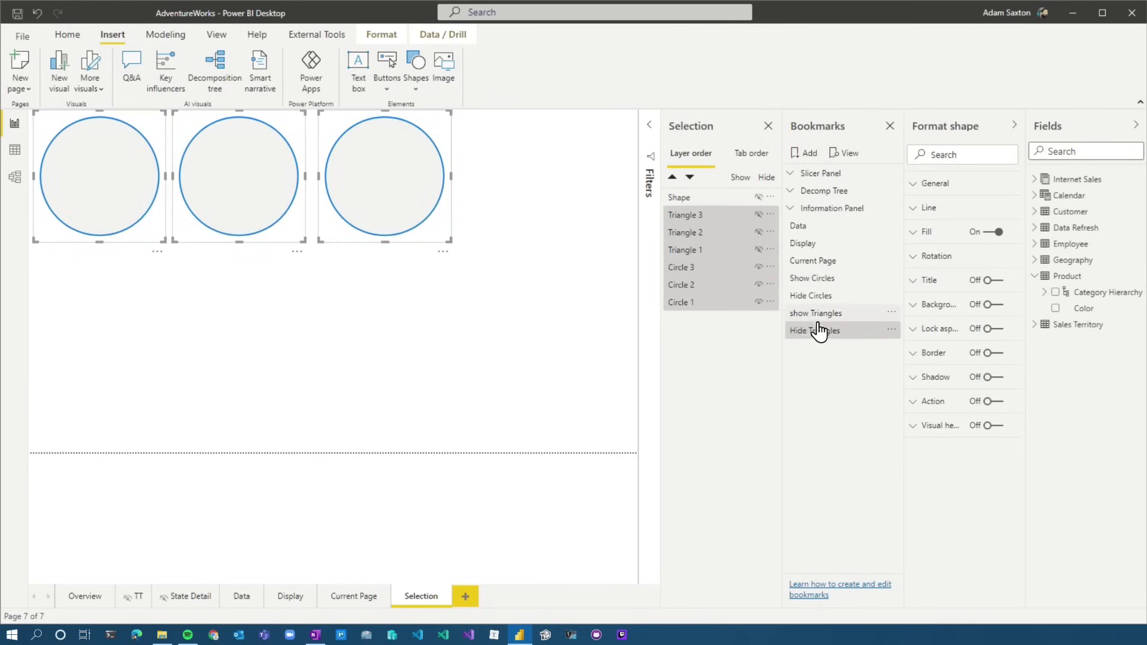
{"action": "left_click", "coordinate": [815, 333]}
{"action": "left_click", "coordinate": [824, 318]}
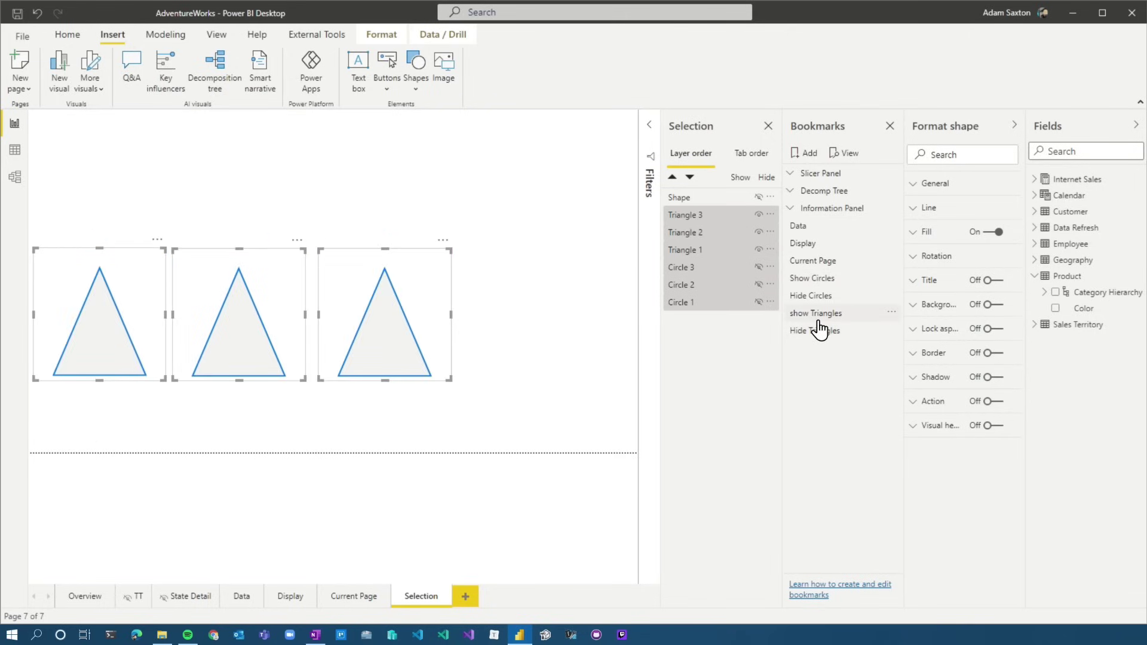
{"action": "left_click", "coordinate": [825, 279]}
{"action": "left_click", "coordinate": [832, 295]}
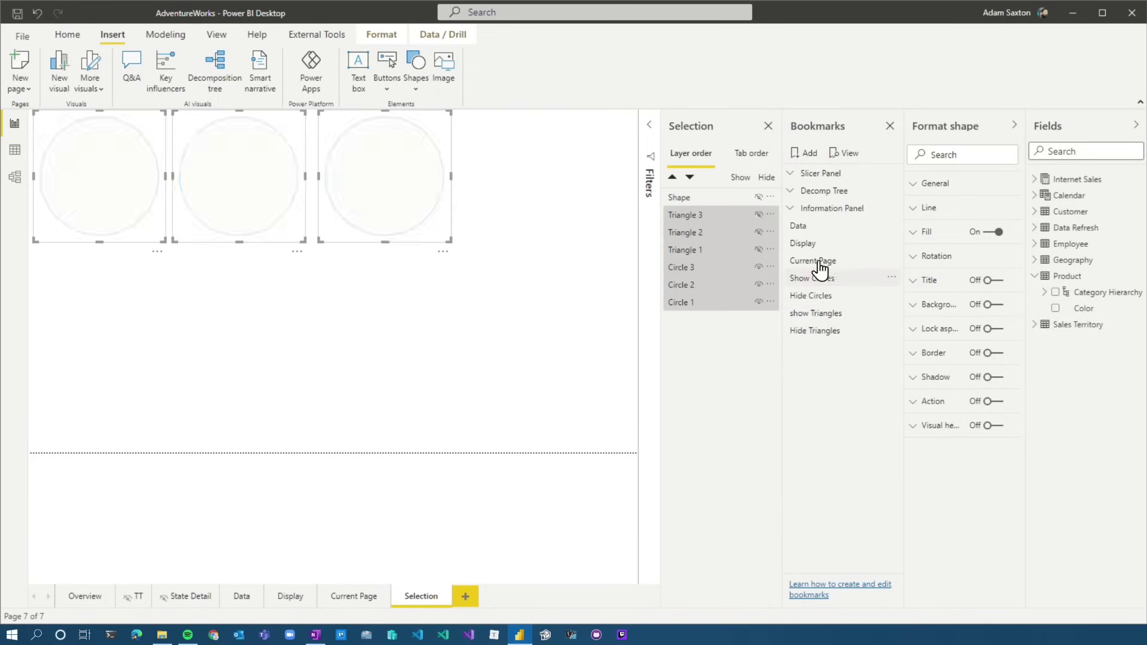
Make the rectangle visible and test the show Triangles, Show Circles and Hide Circles bookmarks against it
{"action": "left_click", "coordinate": [758, 197]}
{"action": "left_click", "coordinate": [816, 313]}
{"action": "left_click", "coordinate": [813, 279]}
{"action": "left_click", "coordinate": [811, 295]}
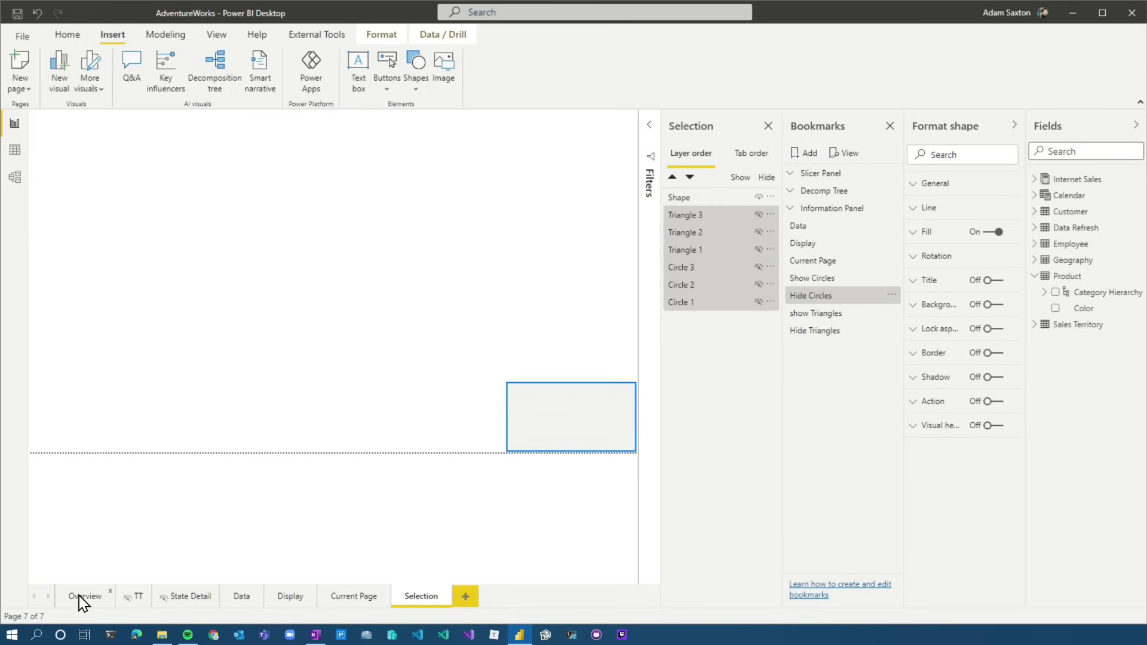
On the Overview page, test how opening the information panel overlay affects the displayed decomposition tree
{"action": "left_click", "coordinate": [79, 596]}
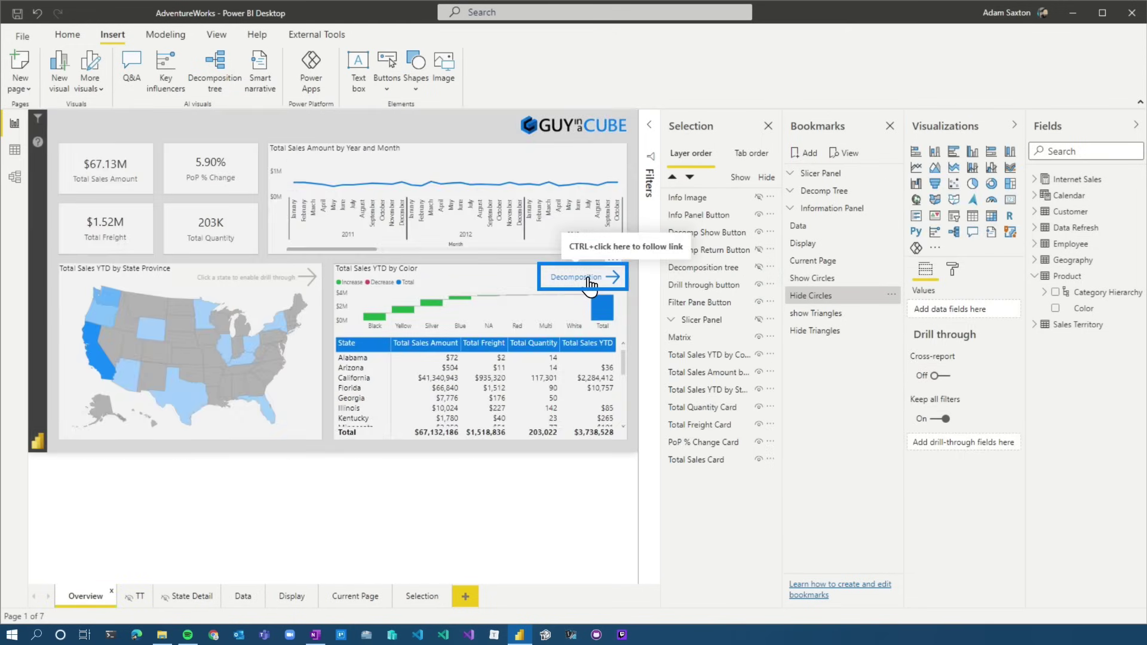
{"action": "left_click", "coordinate": [588, 280], "text": "ctrl"}
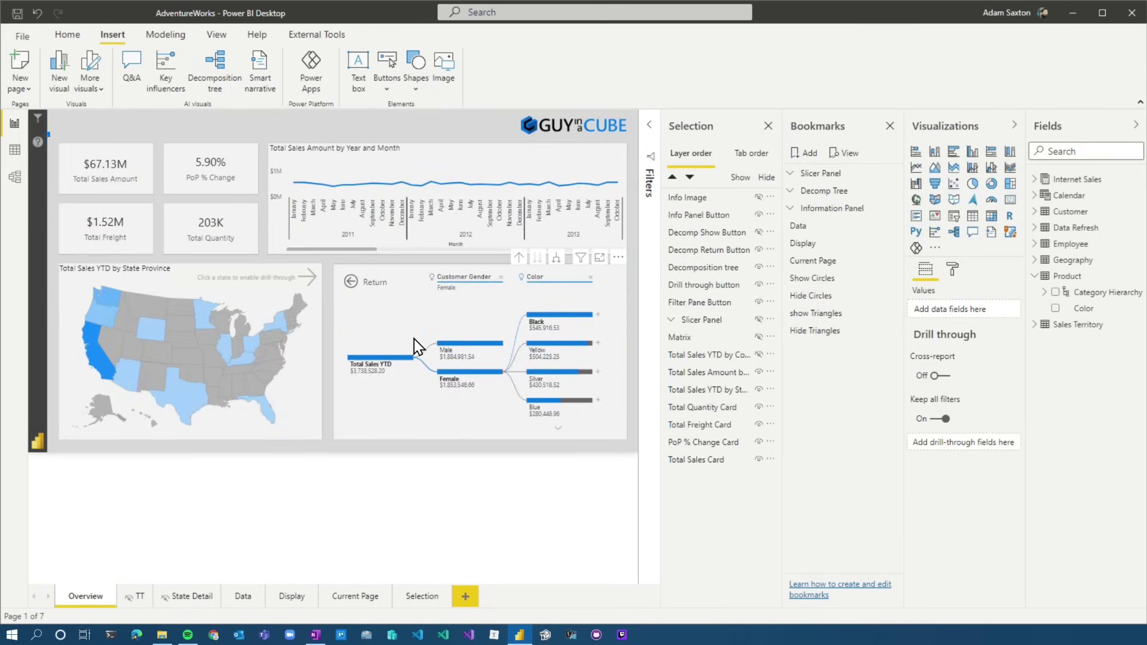
{"action": "left_click", "coordinate": [37, 144], "text": "ctrl"}
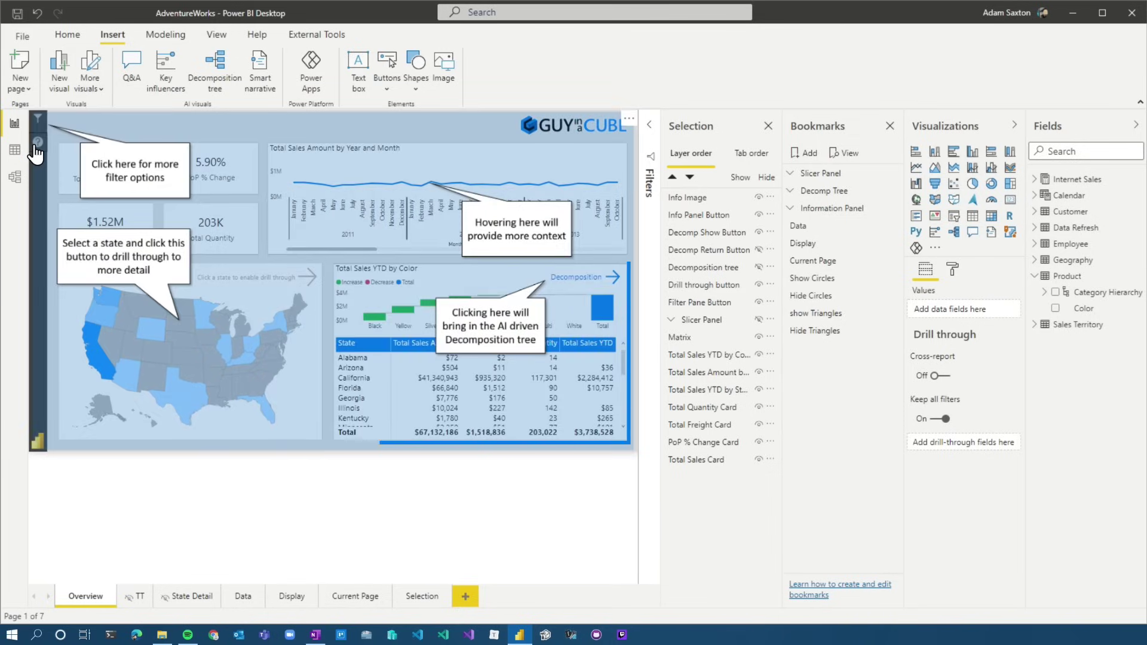
{"action": "left_click", "coordinate": [342, 273]}
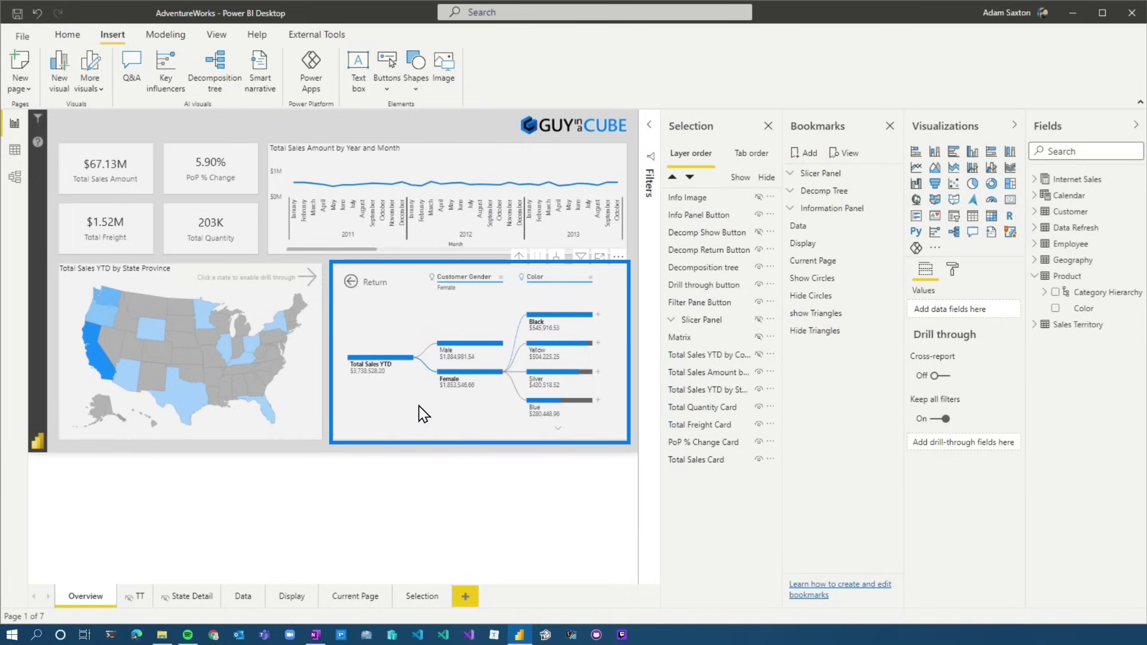
{"action": "left_click", "coordinate": [37, 142]}
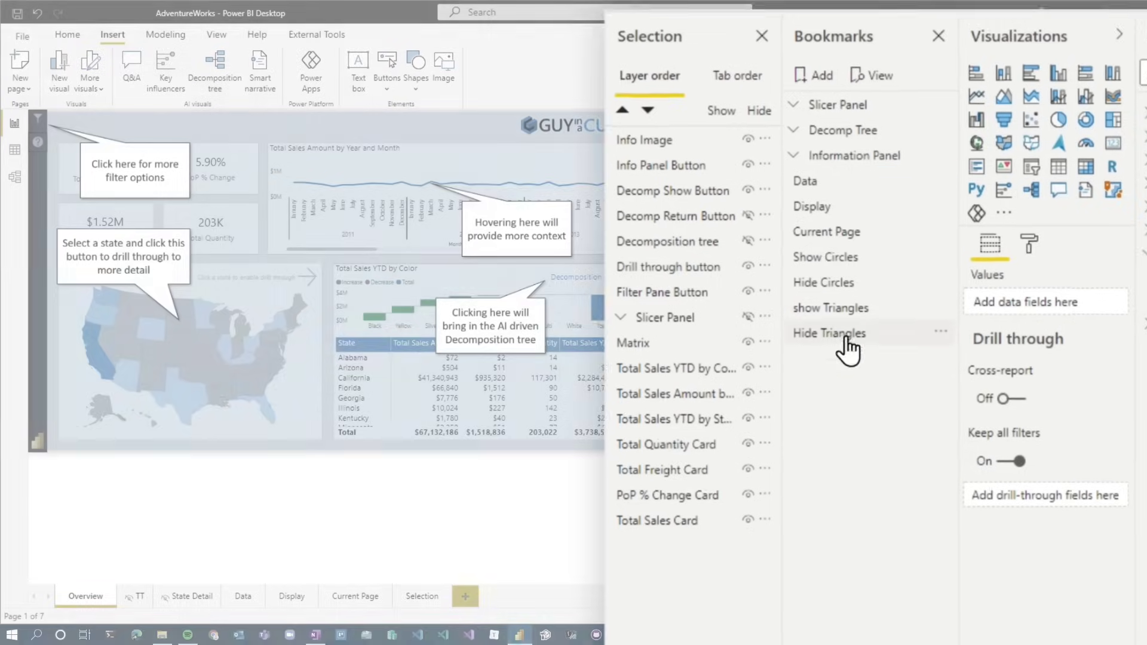
Restrict the Info Panel Open bookmark in the Information Panel group to Selected visuals with only Info Image selected, and update it
{"action": "left_click", "coordinate": [790, 194]}
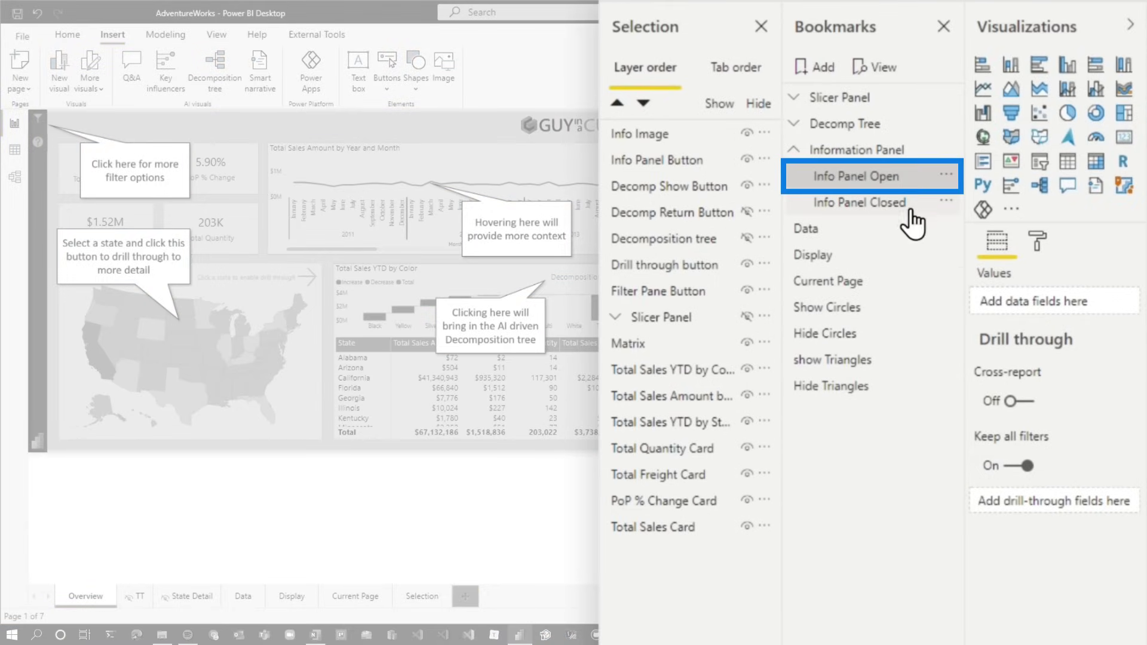
{"action": "left_click", "coordinate": [948, 181]}
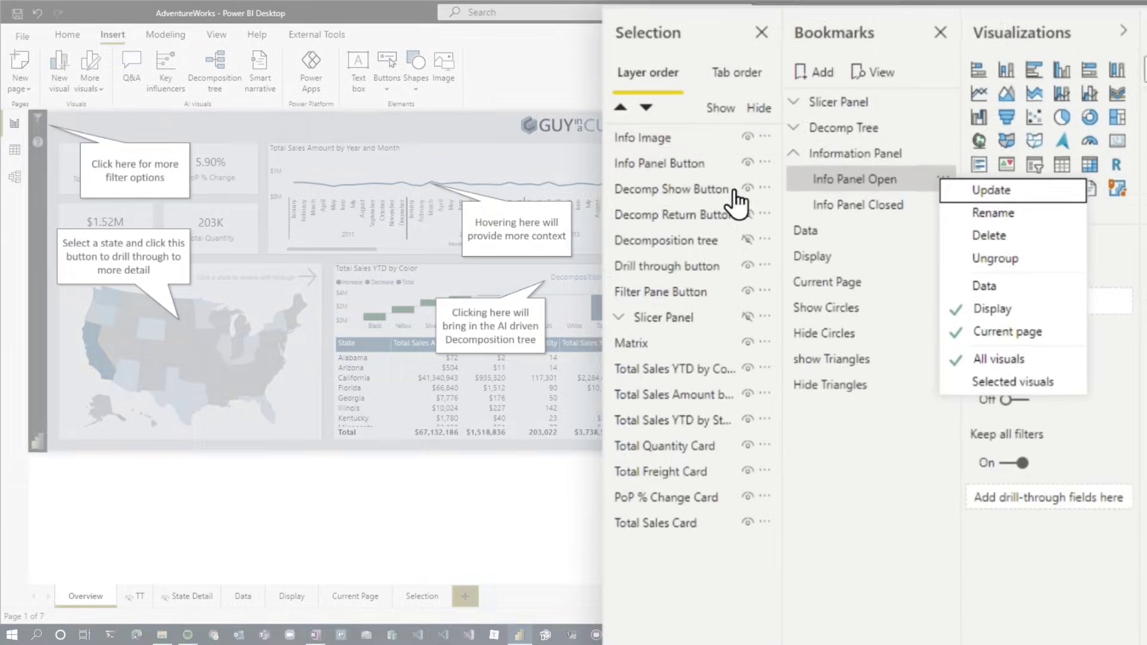
{"action": "left_click", "coordinate": [669, 143]}
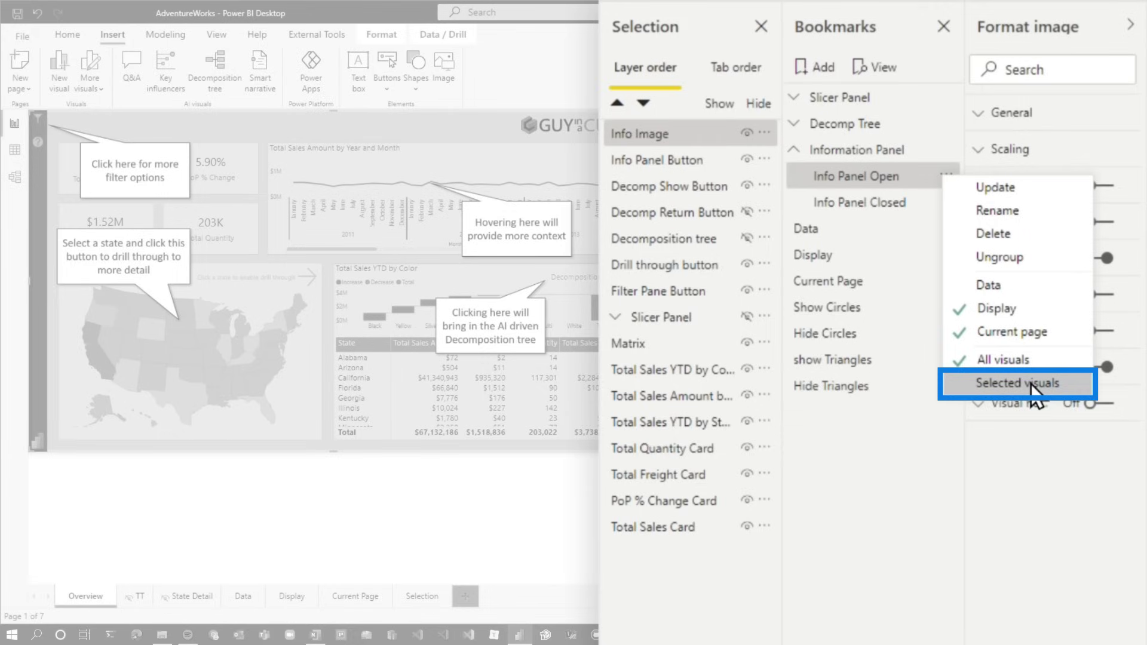
{"action": "left_click", "coordinate": [1009, 382]}
{"action": "left_click", "coordinate": [946, 177]}
{"action": "left_click", "coordinate": [1016, 187]}
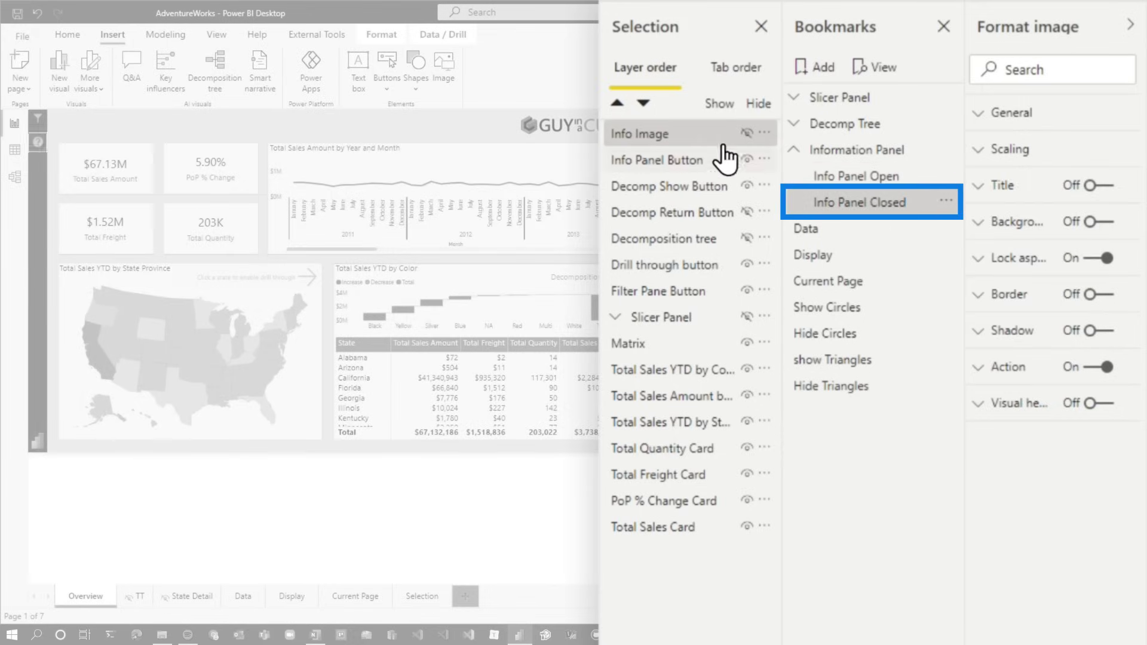
Set the Info Panel Closed bookmark to Selected visuals and update it with only Info Image selected
{"action": "left_click", "coordinate": [945, 202]}
{"action": "left_click", "coordinate": [1023, 408]}
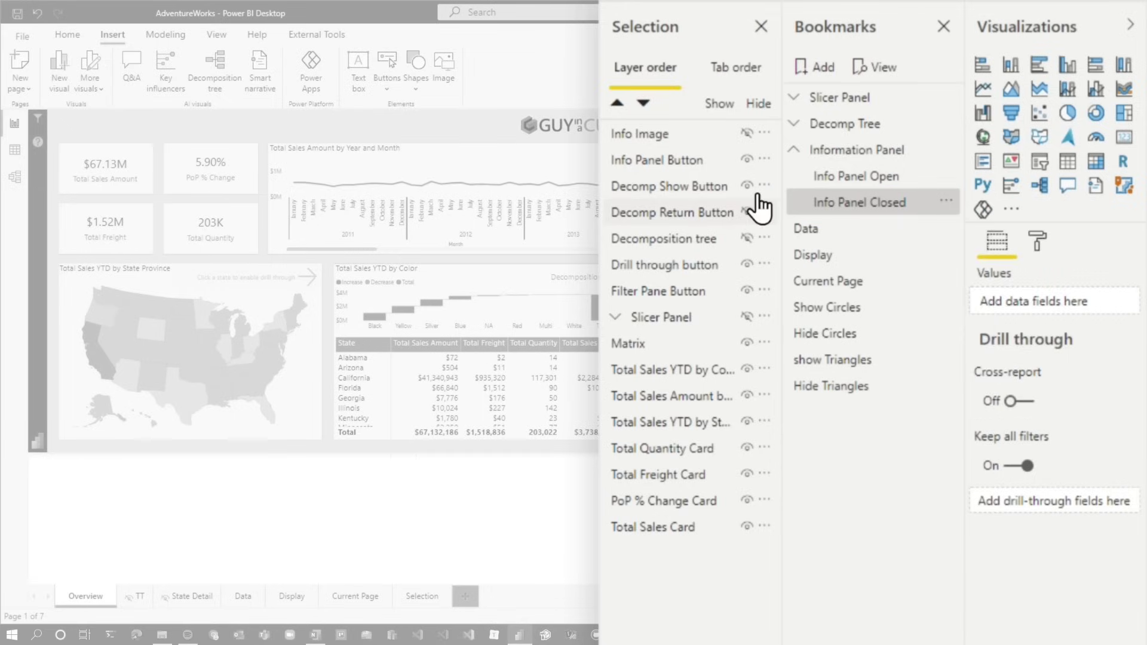
{"action": "left_click", "coordinate": [663, 137]}
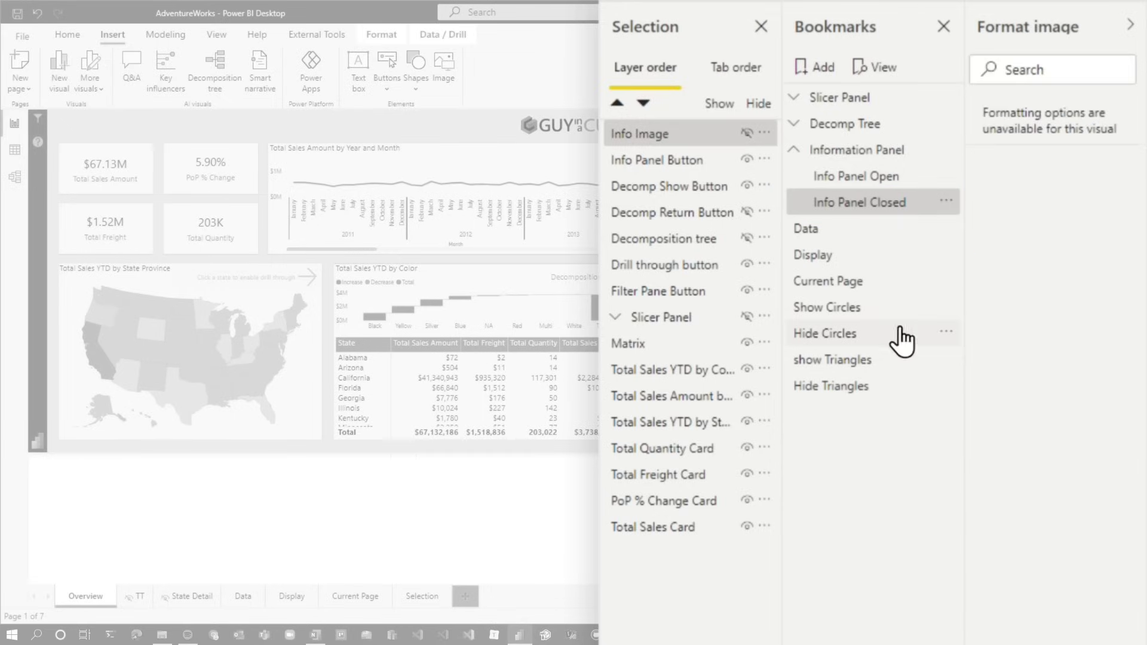
{"action": "left_click", "coordinate": [946, 202]}
{"action": "left_click", "coordinate": [1028, 221]}
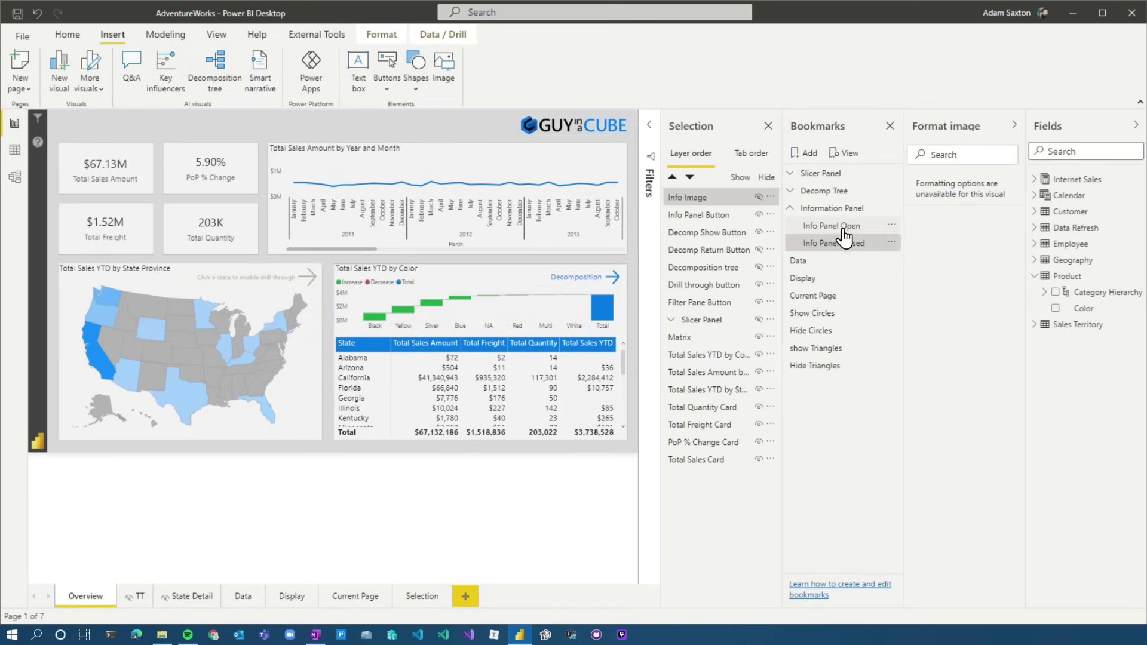
Bring up the decomposition tree and open the information panel over it to test the updated bookmarks
{"action": "left_click", "coordinate": [574, 280], "text": "ctrl"}
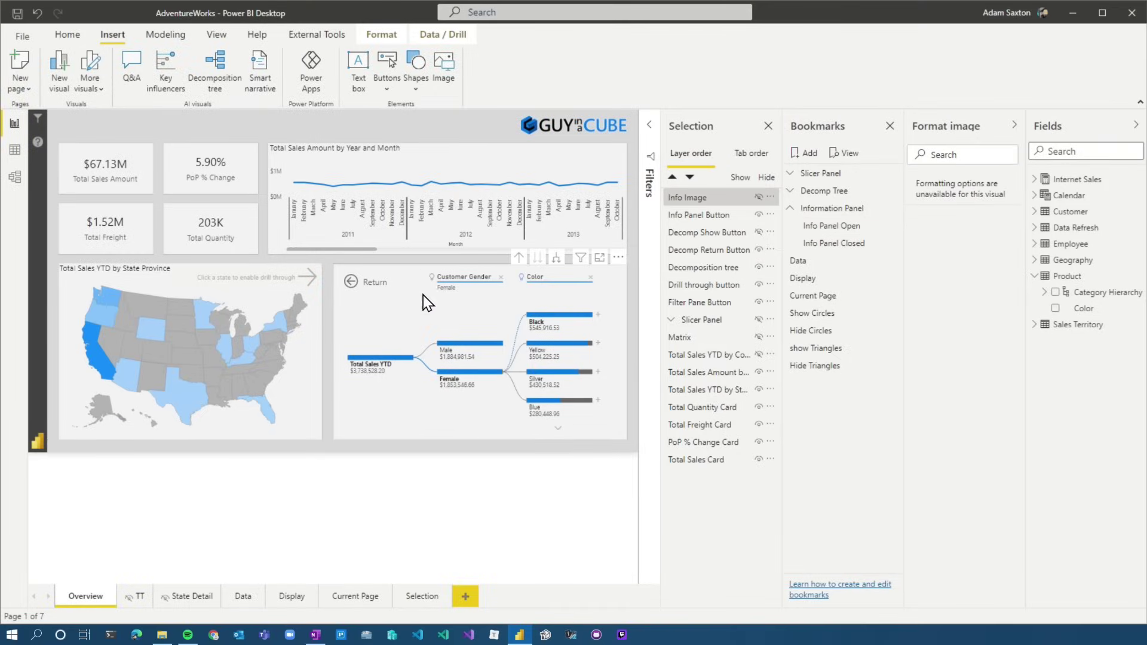
{"action": "left_click", "coordinate": [37, 142], "text": "ctrl"}
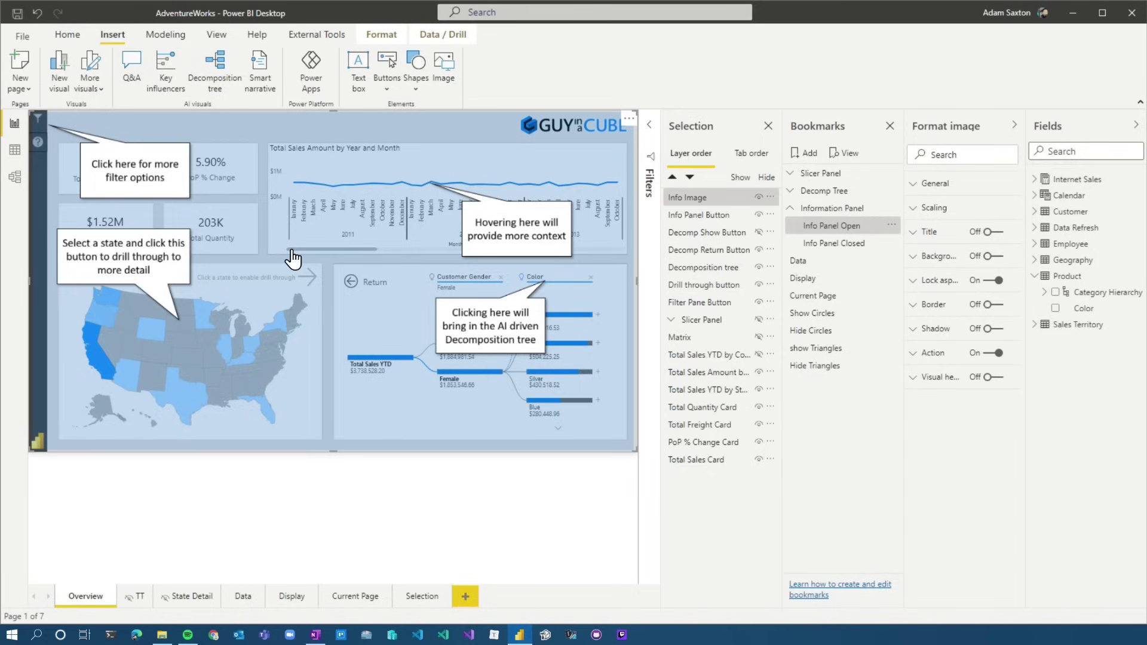